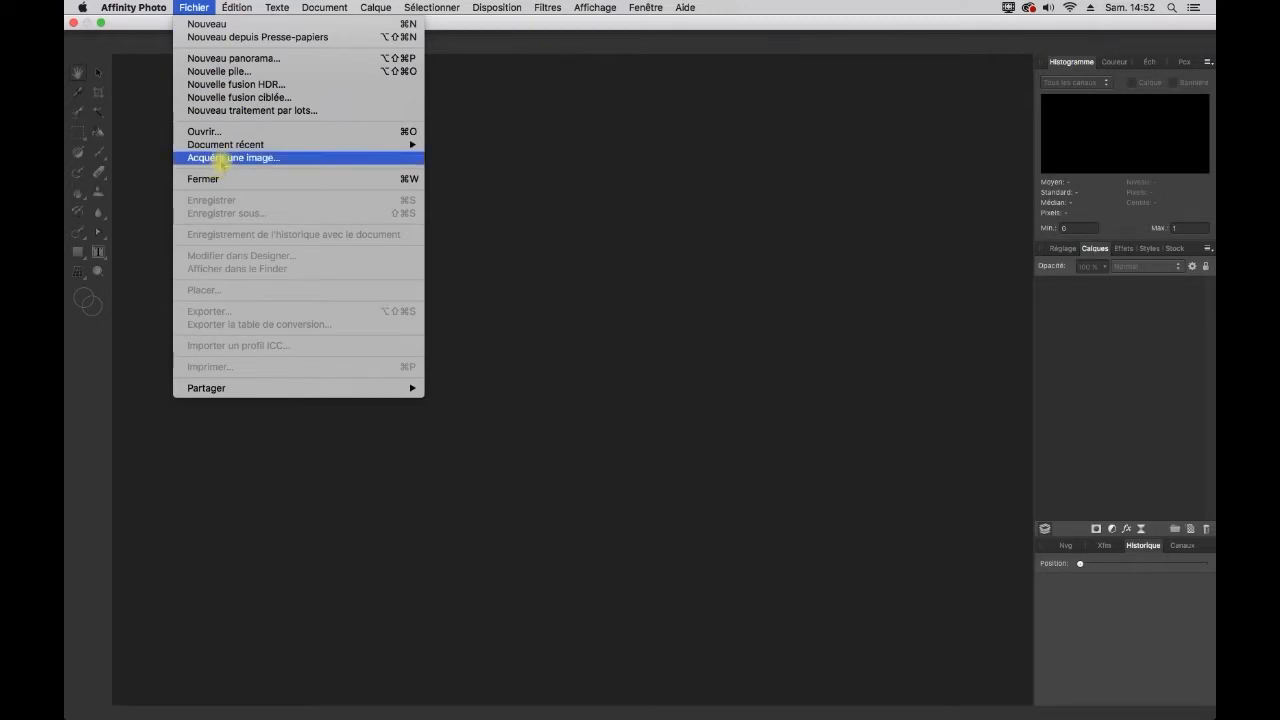
Start acquiring an image from the scanner in Transparence - Négative mode, with type Négatif gris and grey levels Milliers de gris.
{"action": "left_click", "coordinate": [221, 158]}
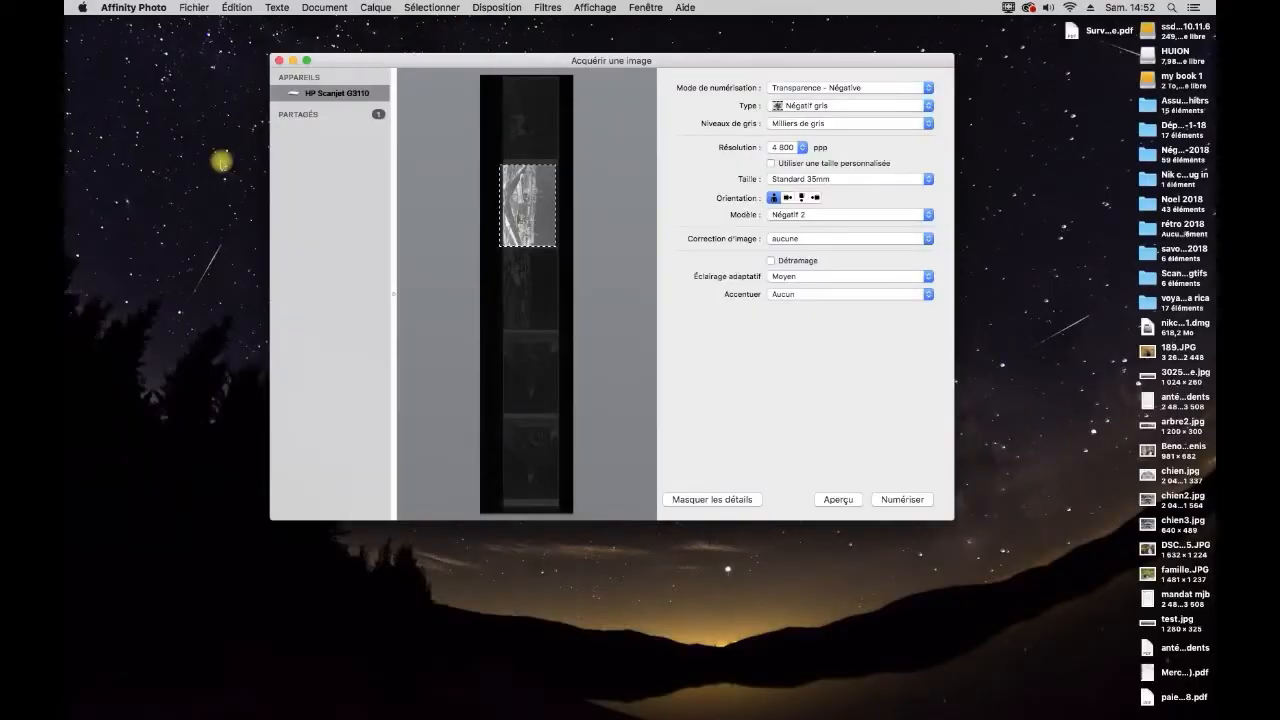
{"action": "left_click_drag", "start_coordinate": [470, 62], "coordinate": [425, 67]}
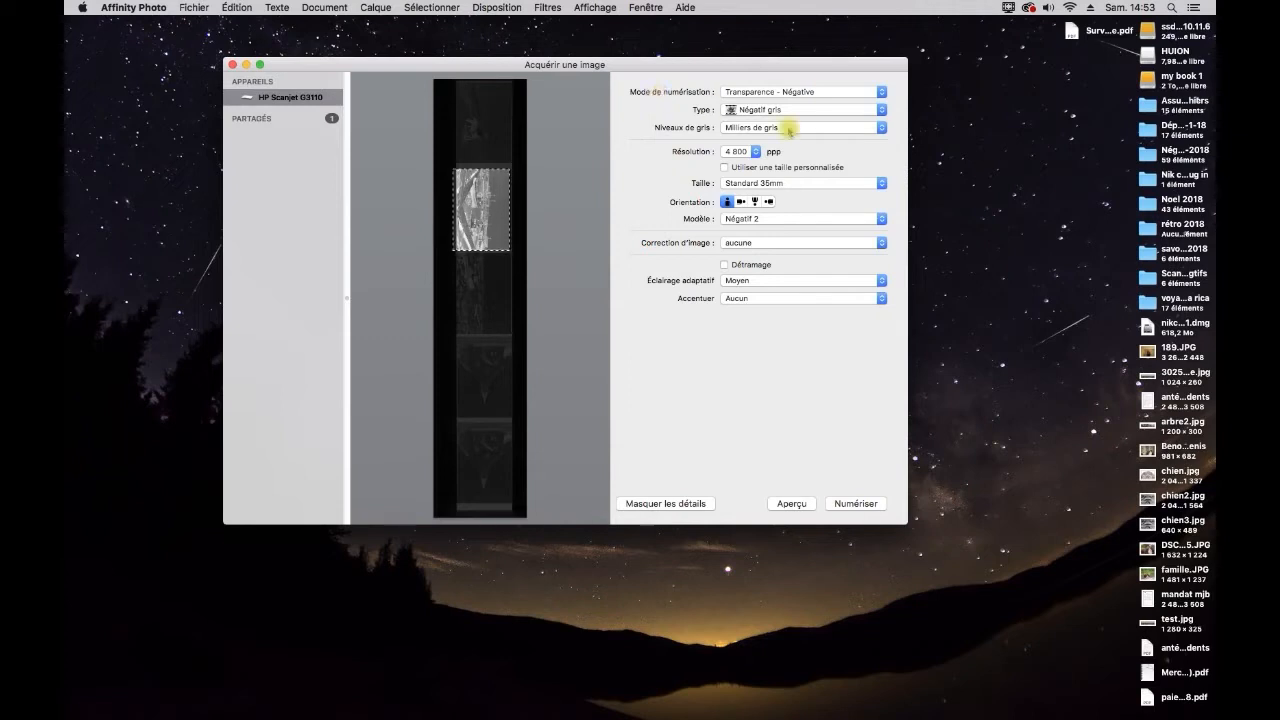
{"action": "left_click", "coordinate": [882, 92]}
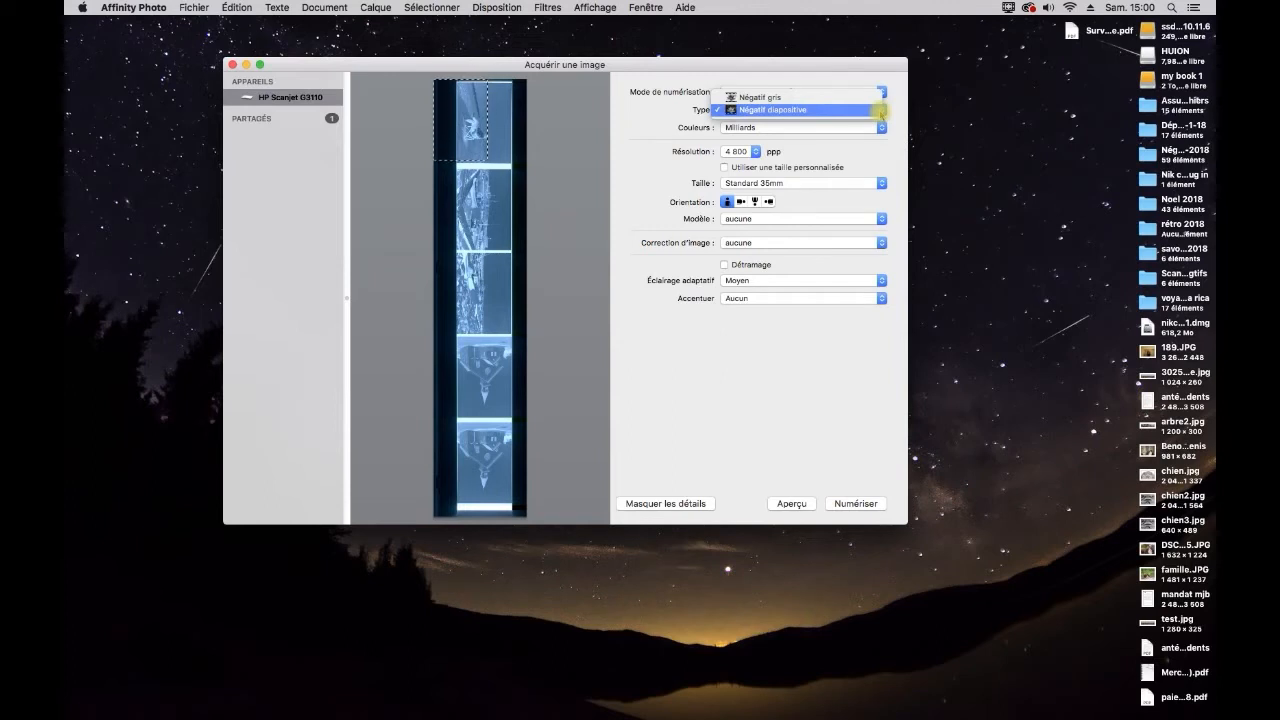
{"action": "left_click", "coordinate": [795, 97]}
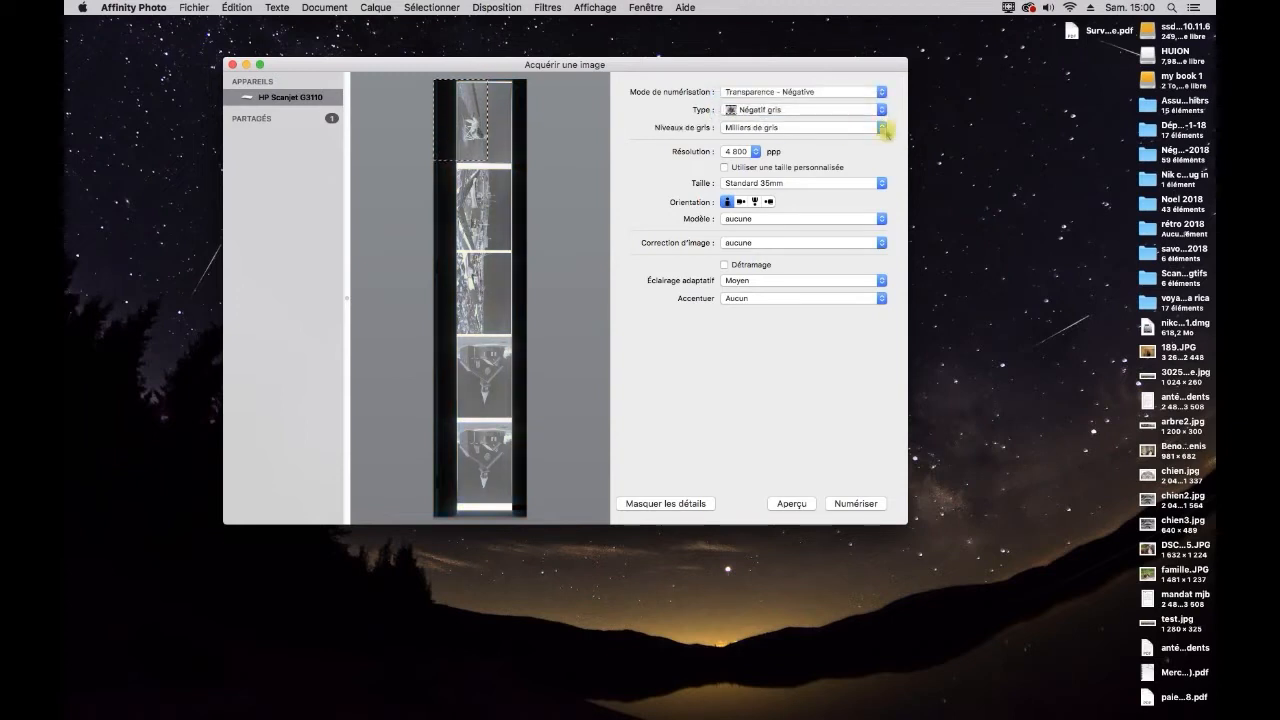
{"action": "left_click", "coordinate": [877, 127]}
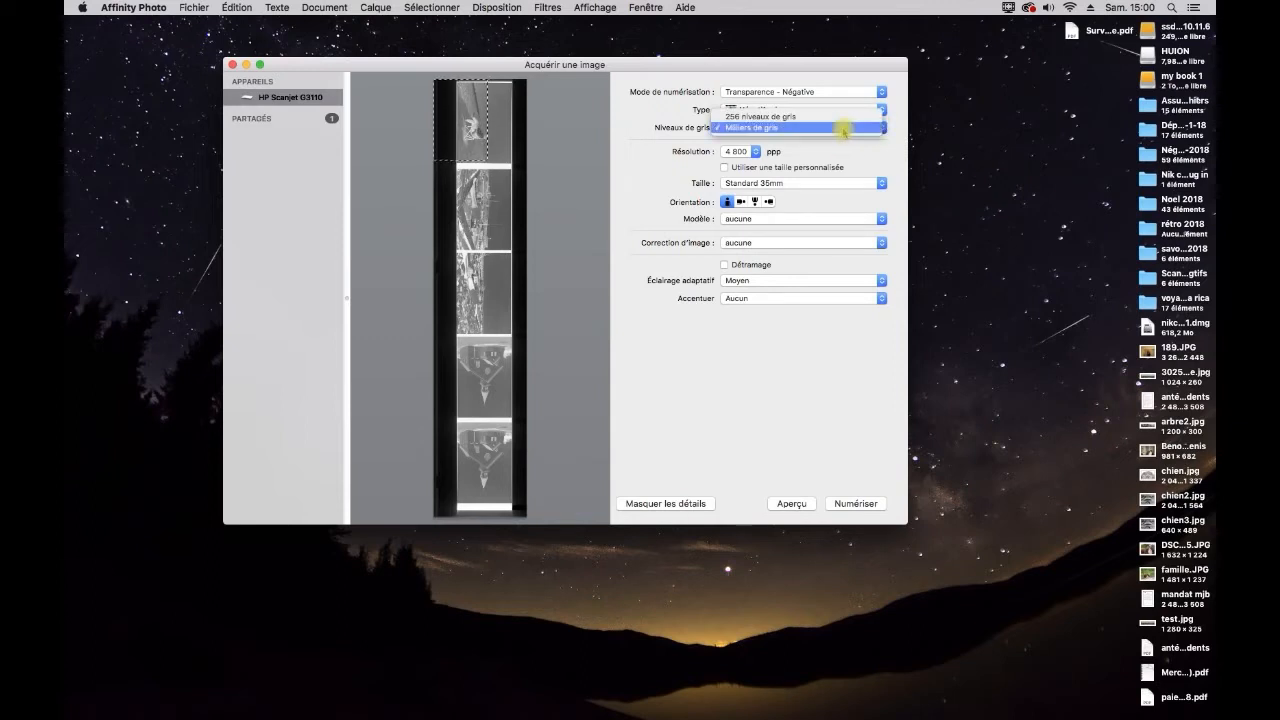
{"action": "left_click", "coordinate": [844, 130]}
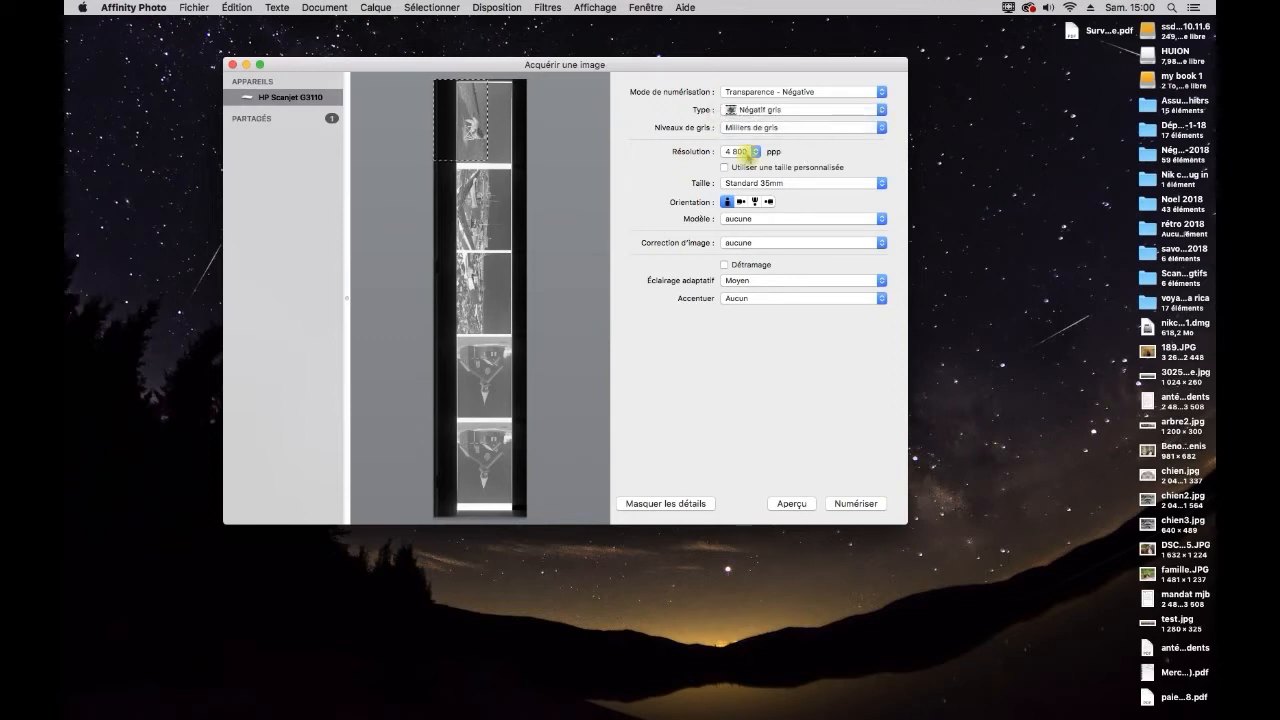
Configure the scan with 4 800 ppp resolution, Standard 35mm size and the Négatif 2 template.
{"action": "left_click", "coordinate": [752, 152]}
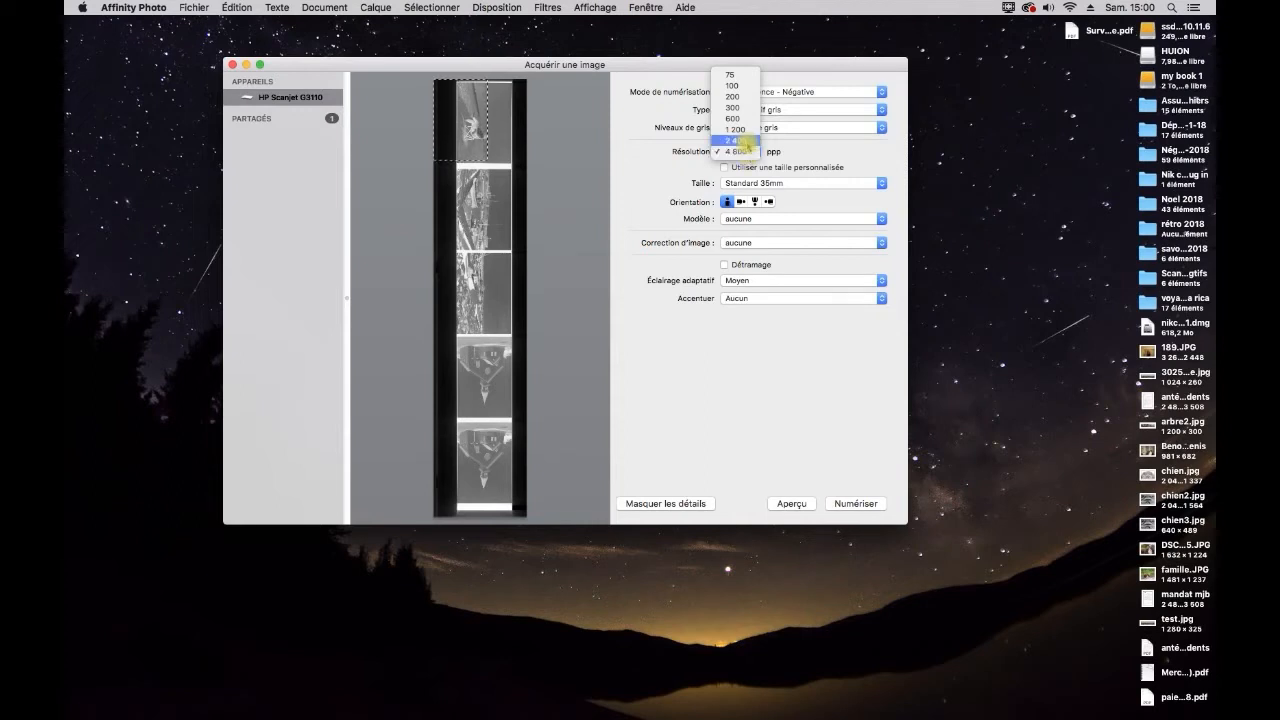
{"action": "left_click", "coordinate": [644, 165]}
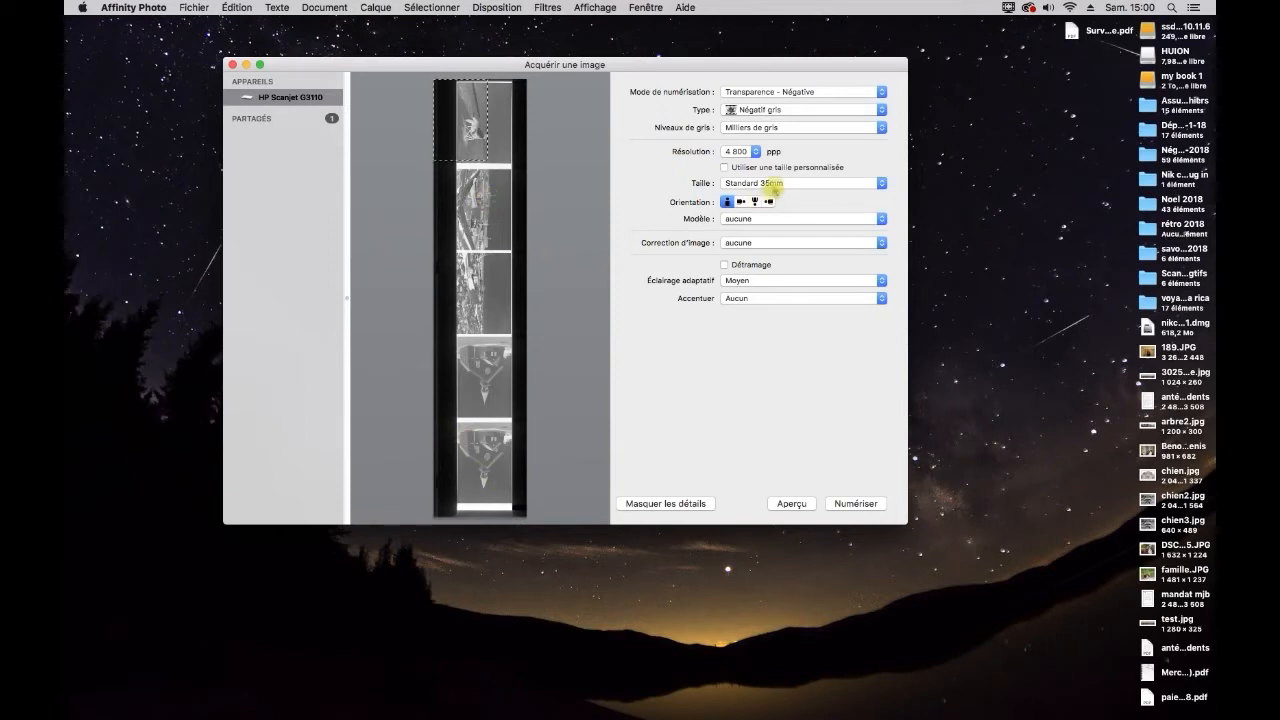
{"action": "left_click", "coordinate": [881, 184]}
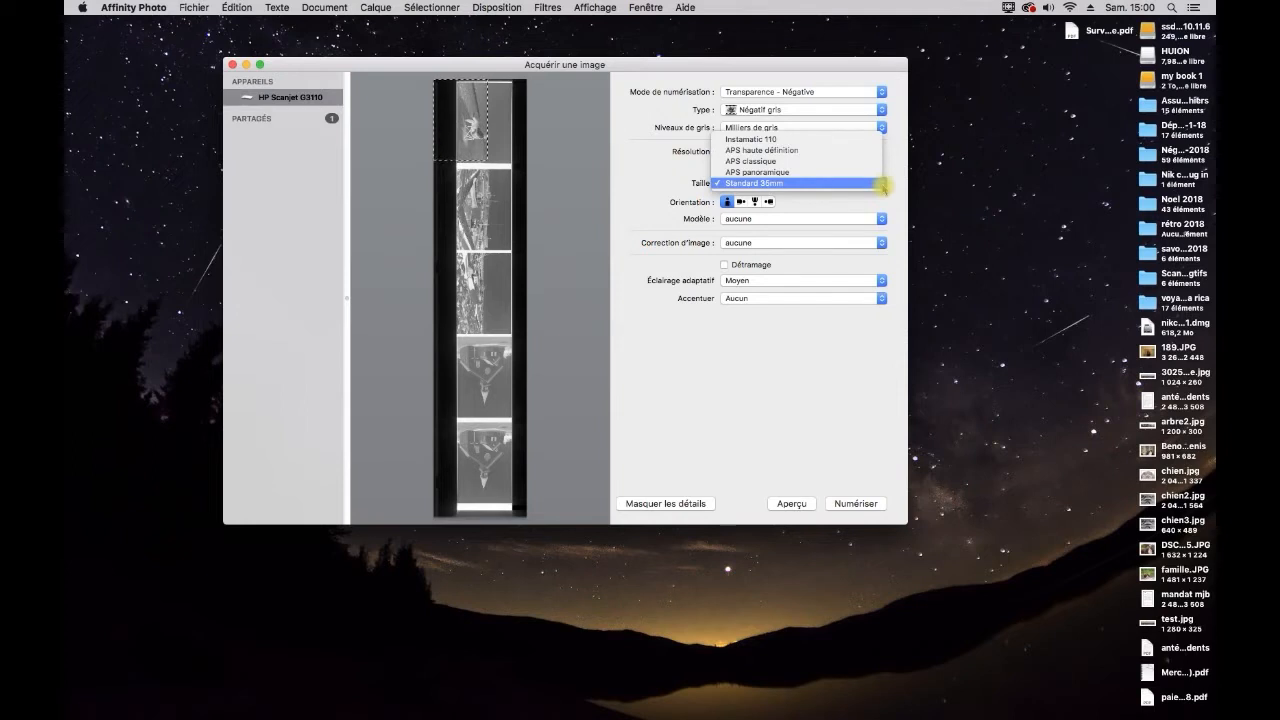
{"action": "left_click", "coordinate": [881, 184]}
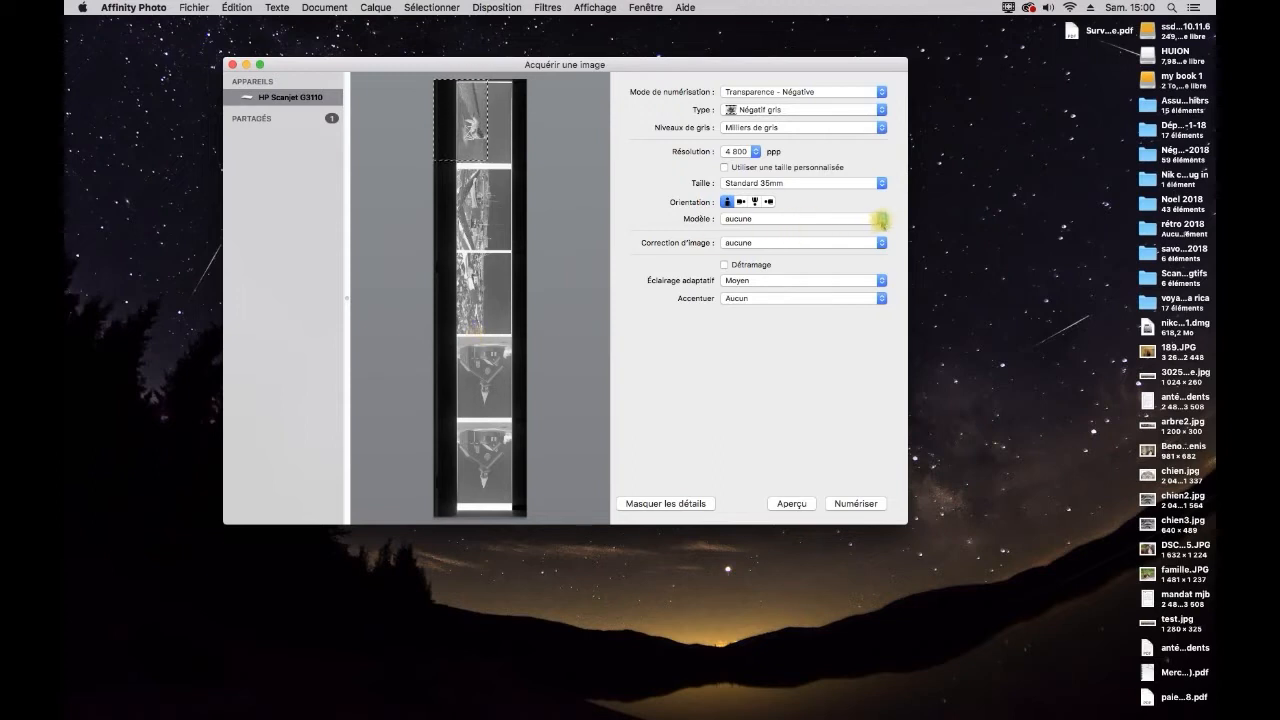
{"action": "left_click", "coordinate": [881, 219]}
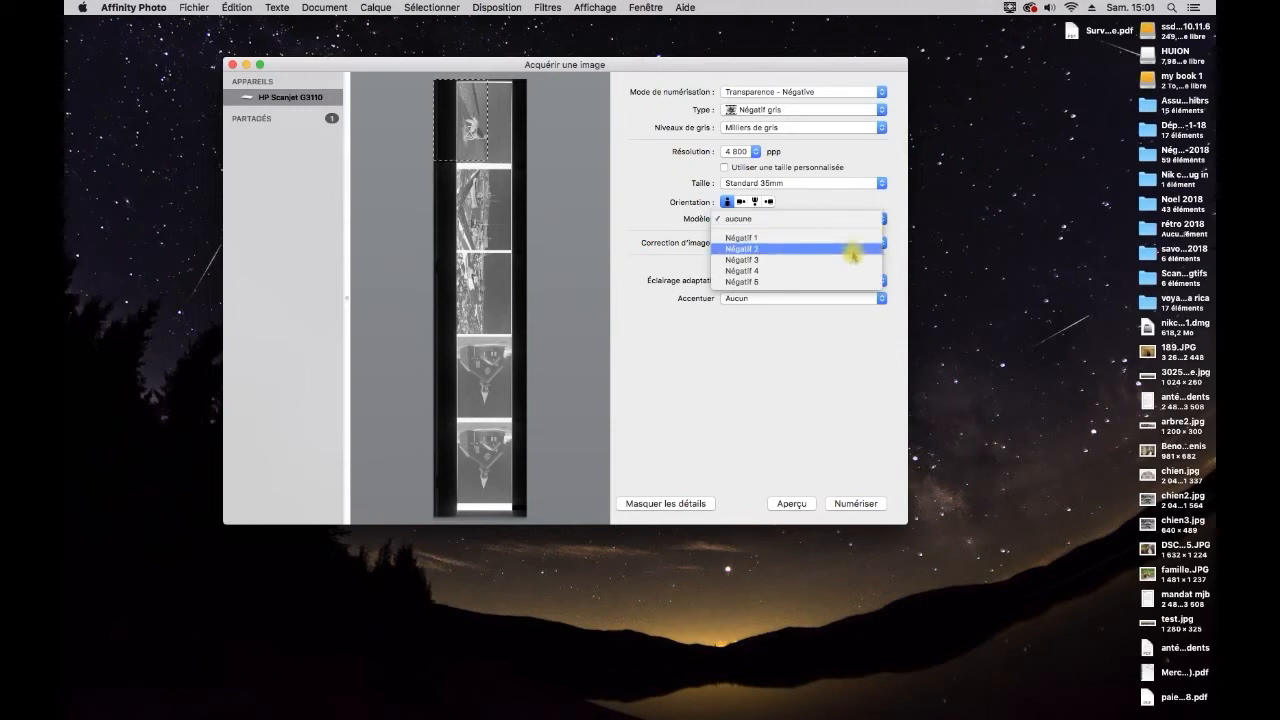
{"action": "left_click", "coordinate": [852, 250]}
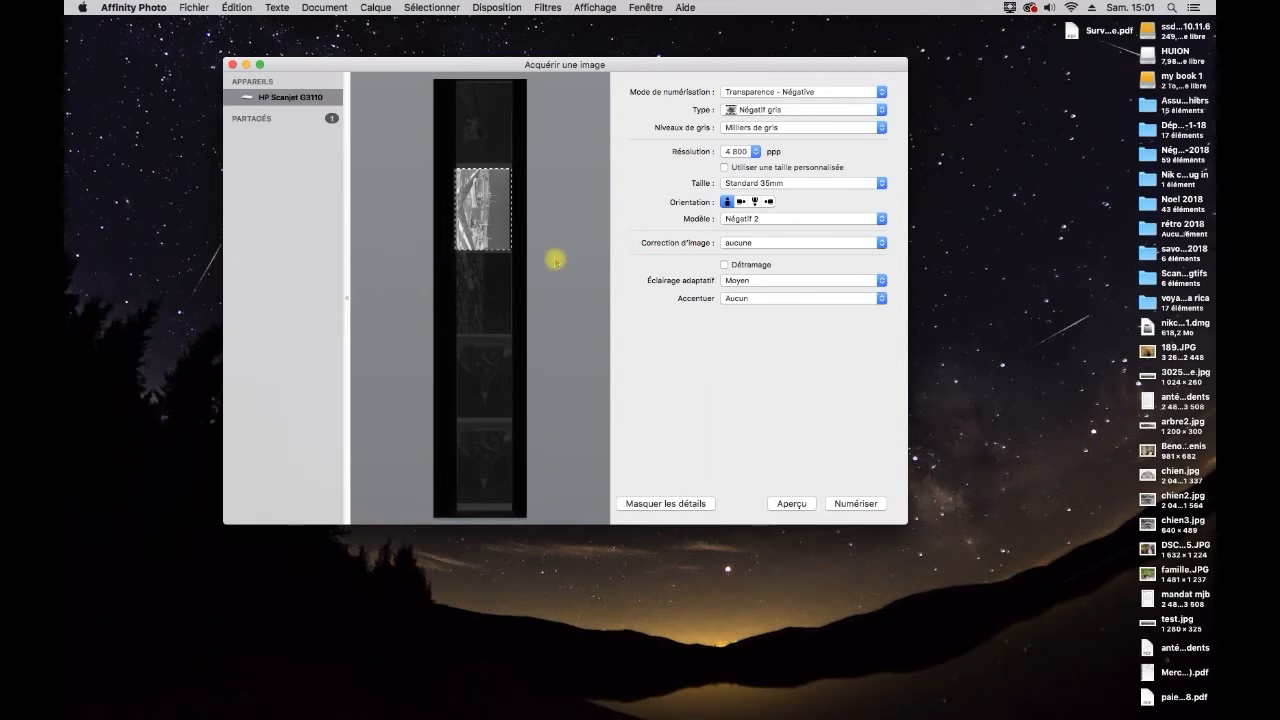
Switch the scan's image correction to Manuelle to view its controls and return it to aucune.
{"action": "left_click", "coordinate": [881, 243]}
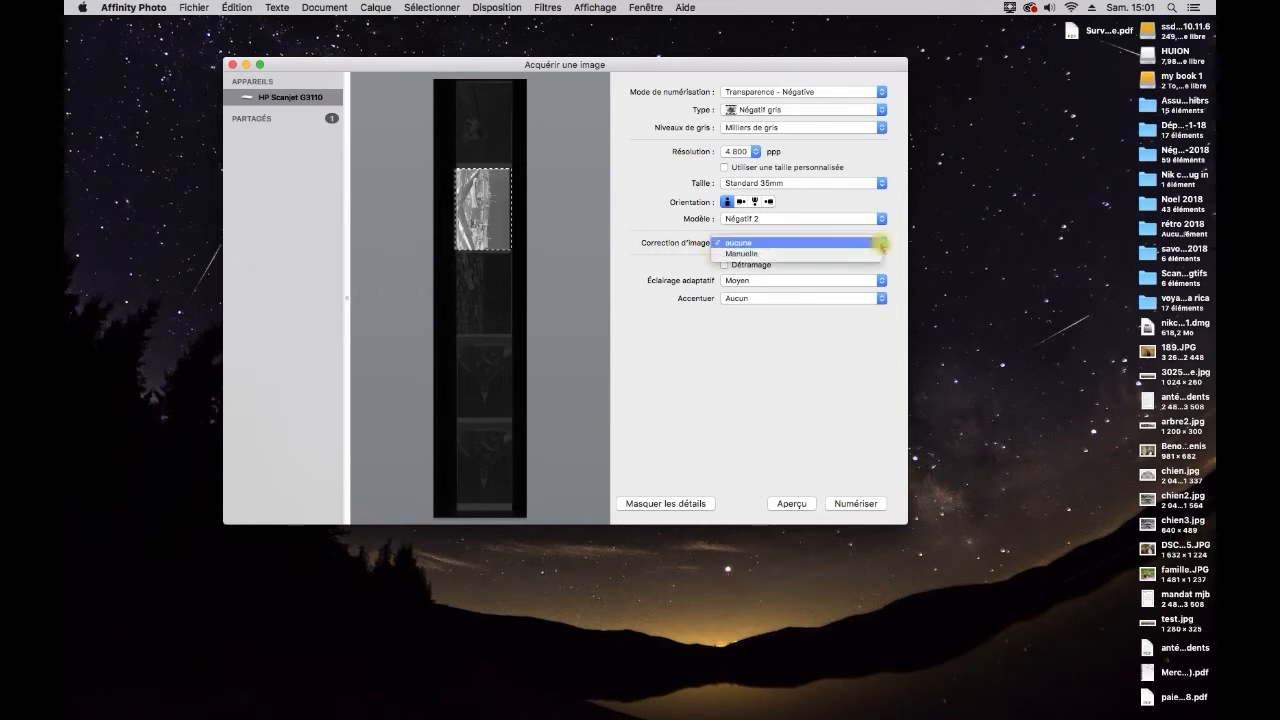
{"action": "left_click", "coordinate": [872, 254]}
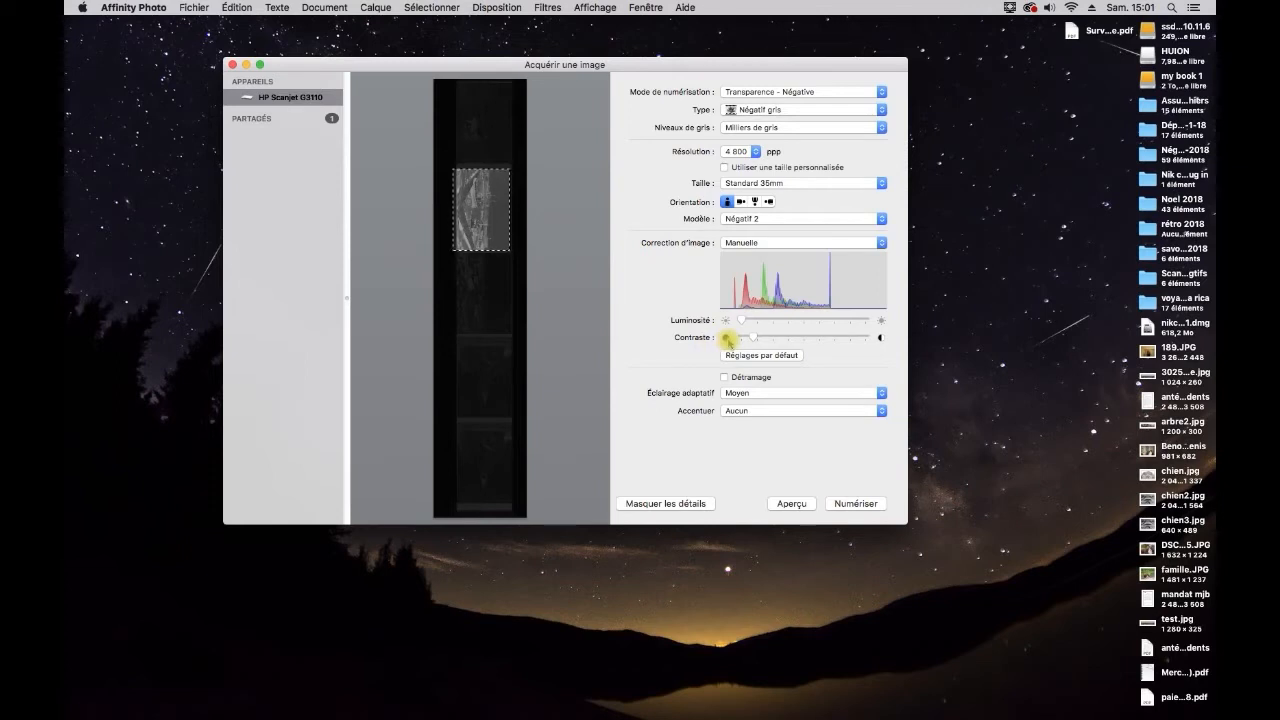
{"action": "left_click", "coordinate": [880, 243]}
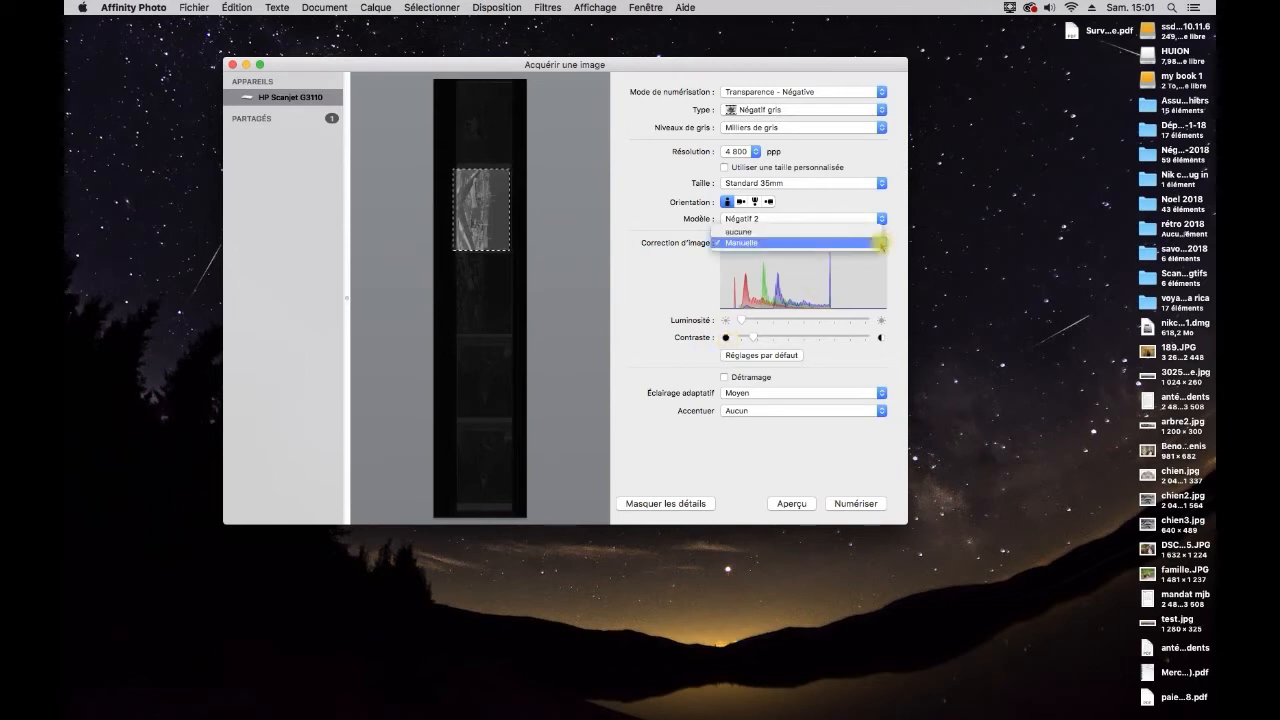
{"action": "left_click", "coordinate": [866, 233]}
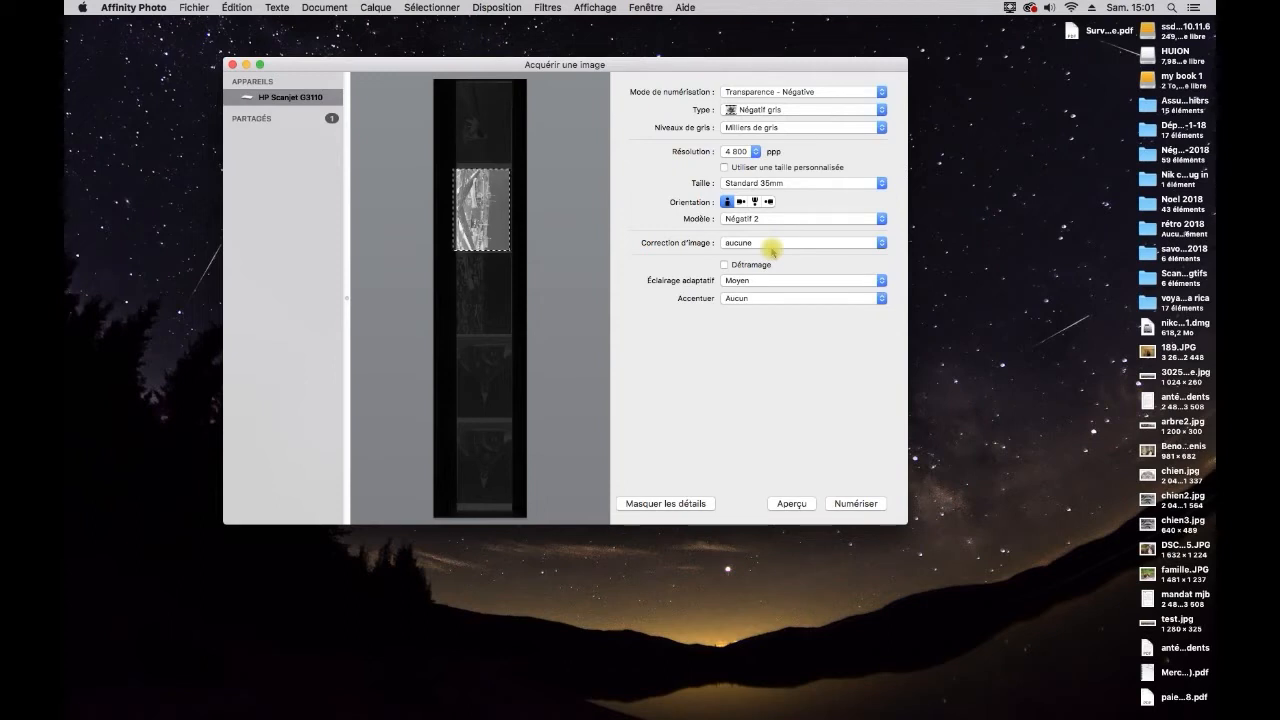
Set the adaptive lighting to Aucun and scan the selected negative frame.
{"action": "left_click", "coordinate": [881, 281]}
{"action": "left_click", "coordinate": [757, 263]}
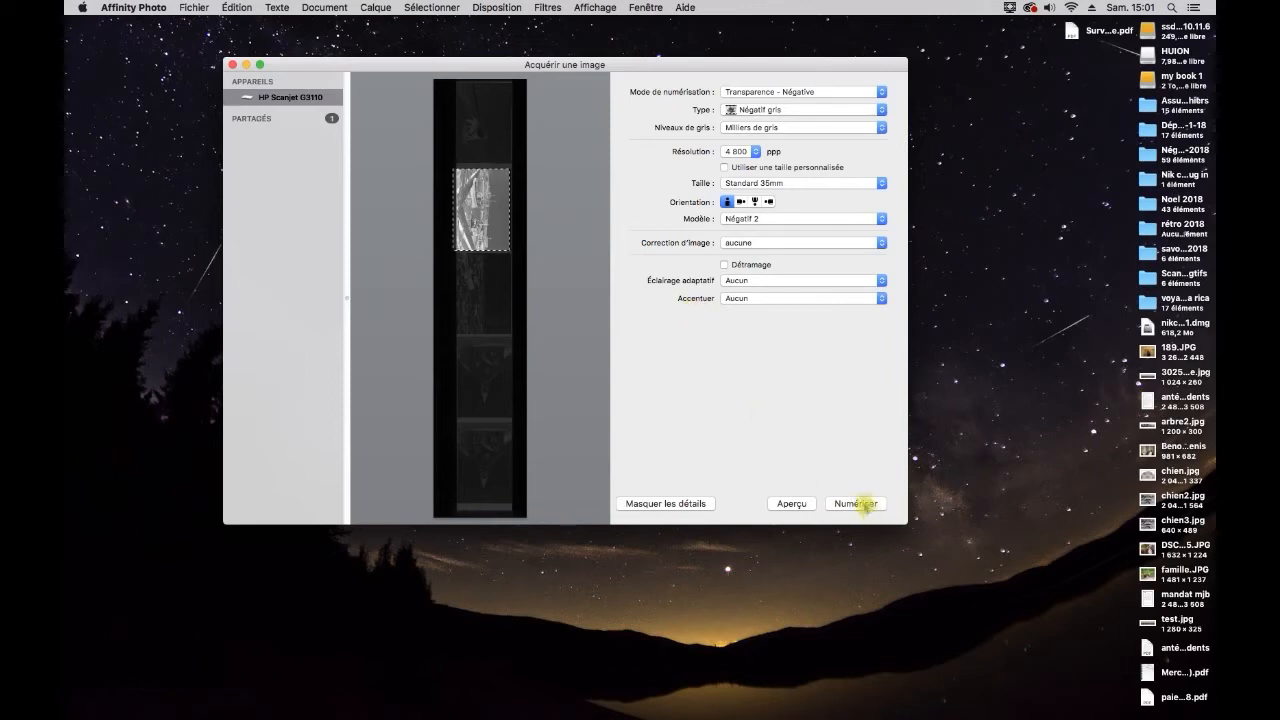
{"action": "left_click", "coordinate": [856, 503]}
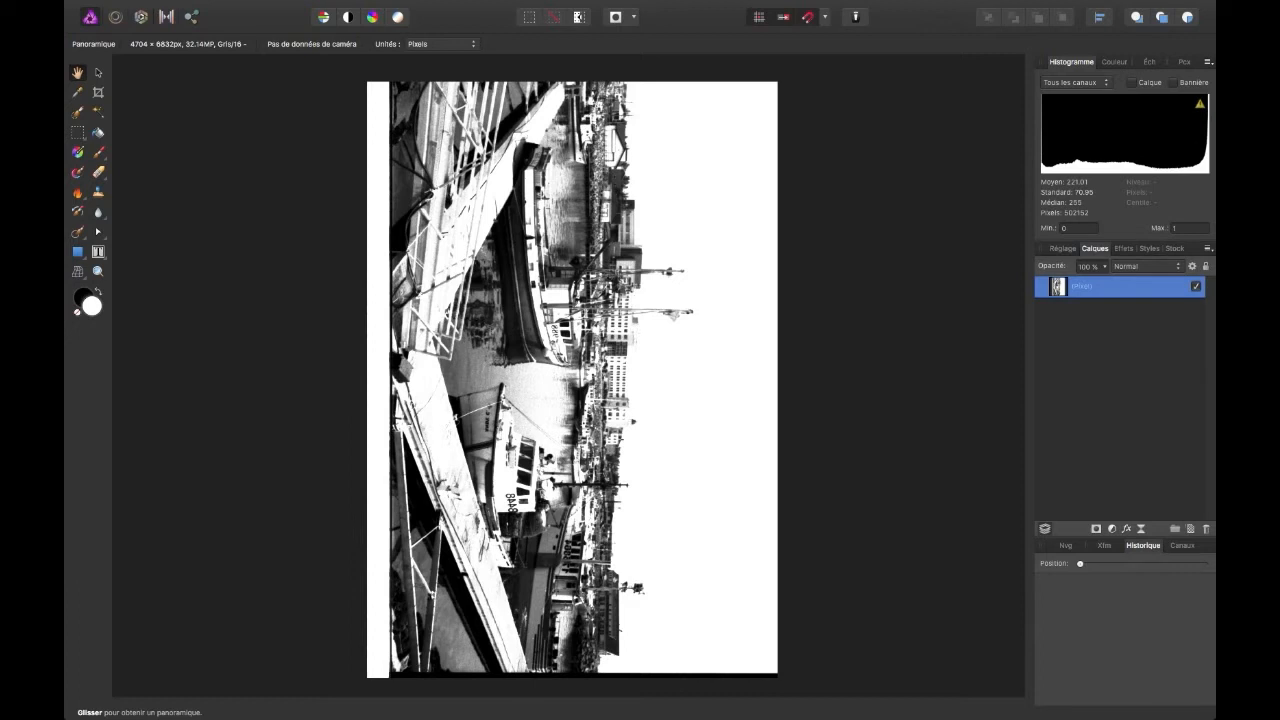
Rotate the scanned harbour photo 90° counterclockwise.
{"action": "mouse_move", "coordinate": [280, 8]}
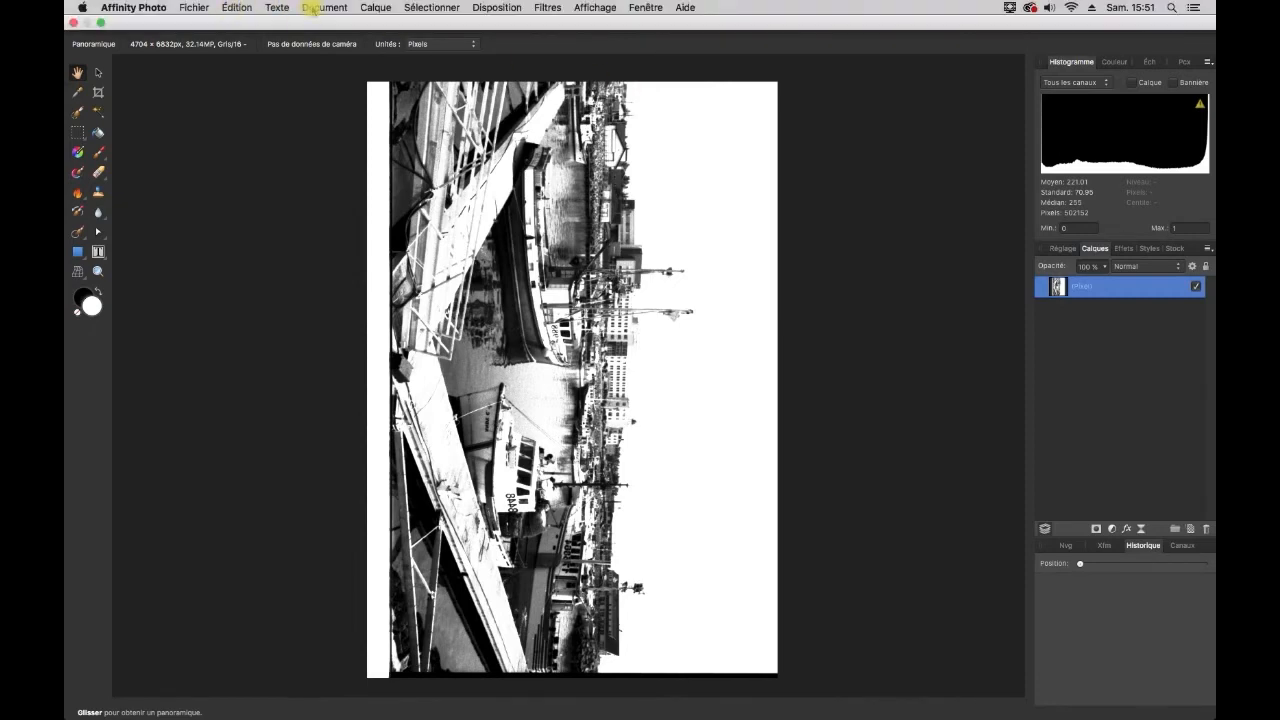
{"action": "left_click", "coordinate": [312, 8]}
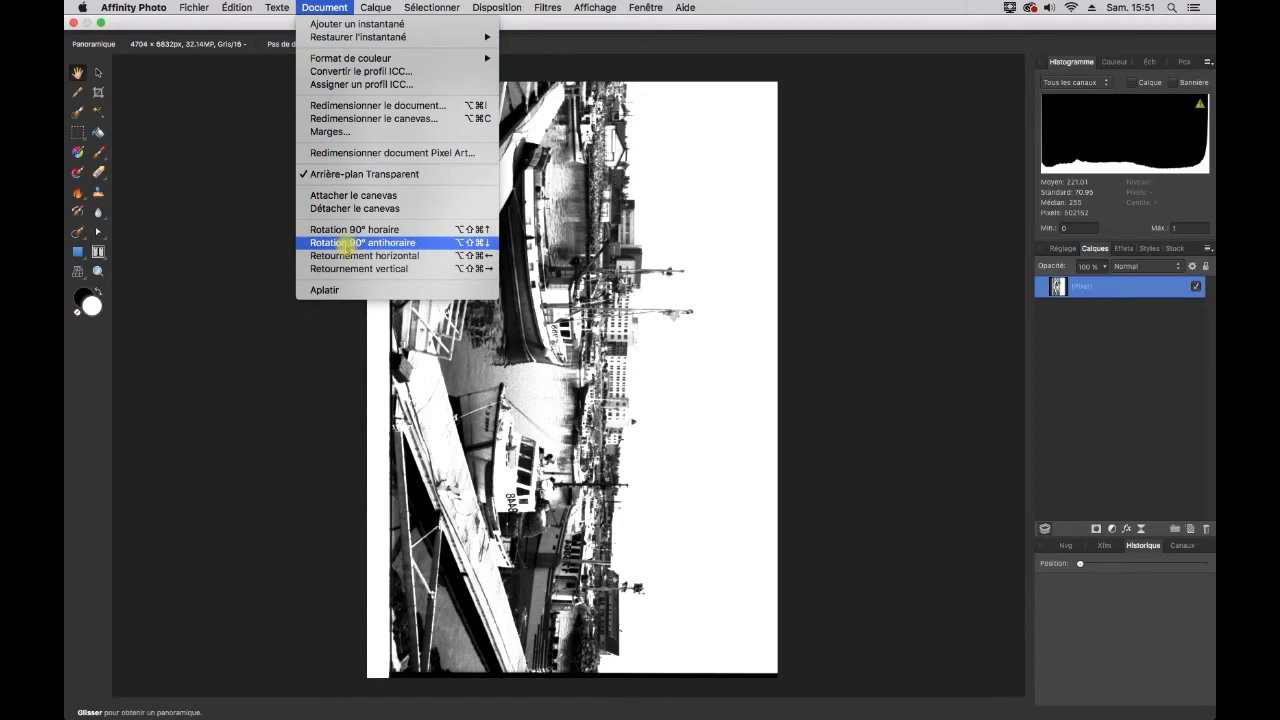
{"action": "left_click", "coordinate": [343, 243]}
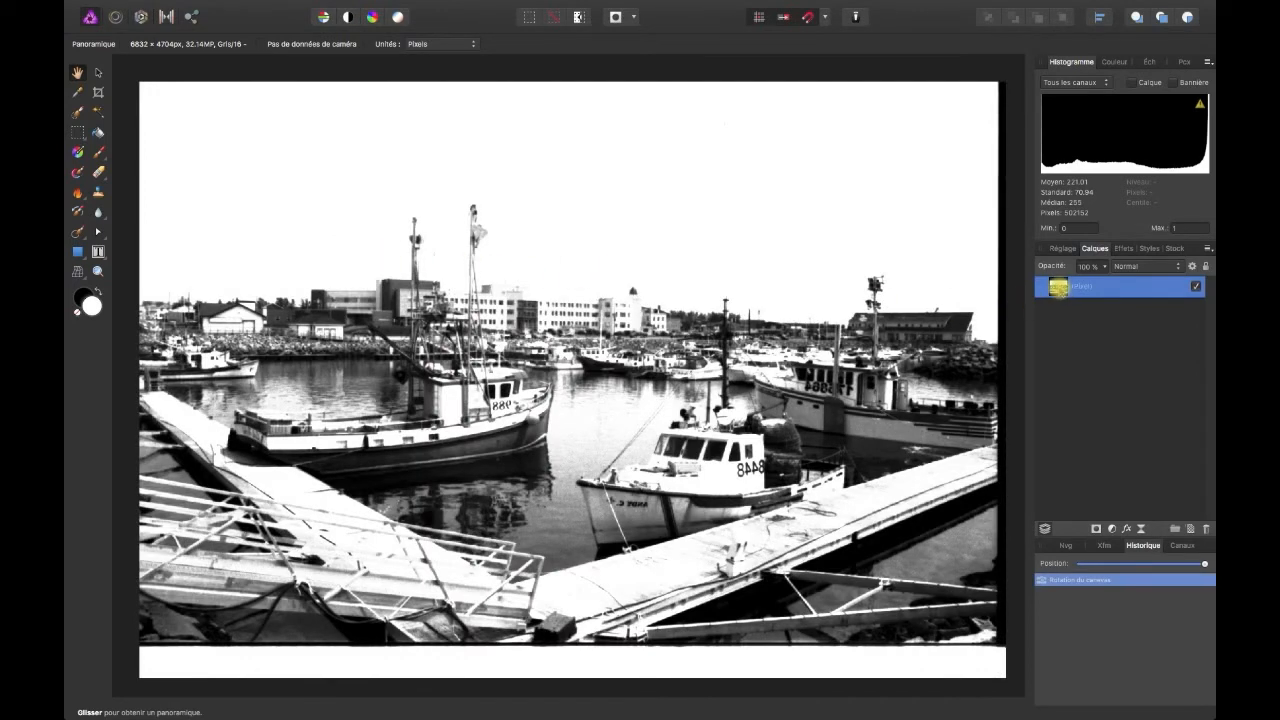
Duplicate the scanned photo's pixel layer and select the upper copy.
{"action": "right_click", "coordinate": [1058, 288]}
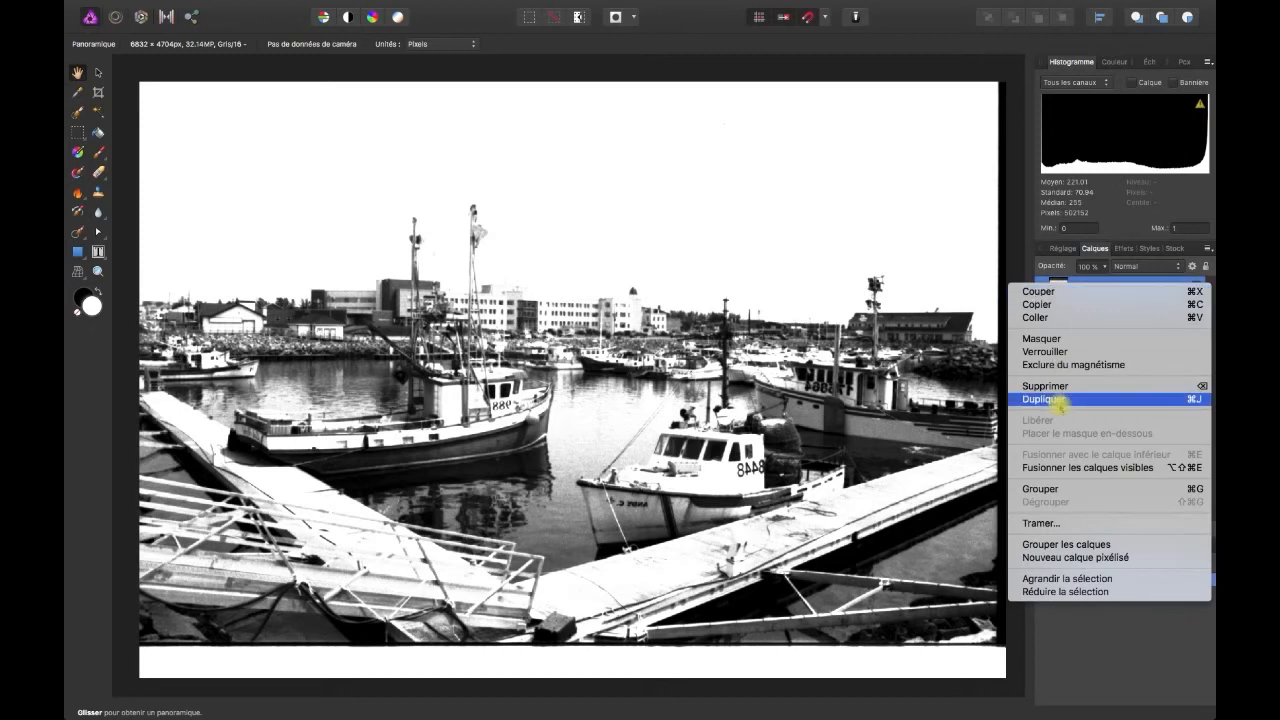
{"action": "left_click", "coordinate": [1058, 401]}
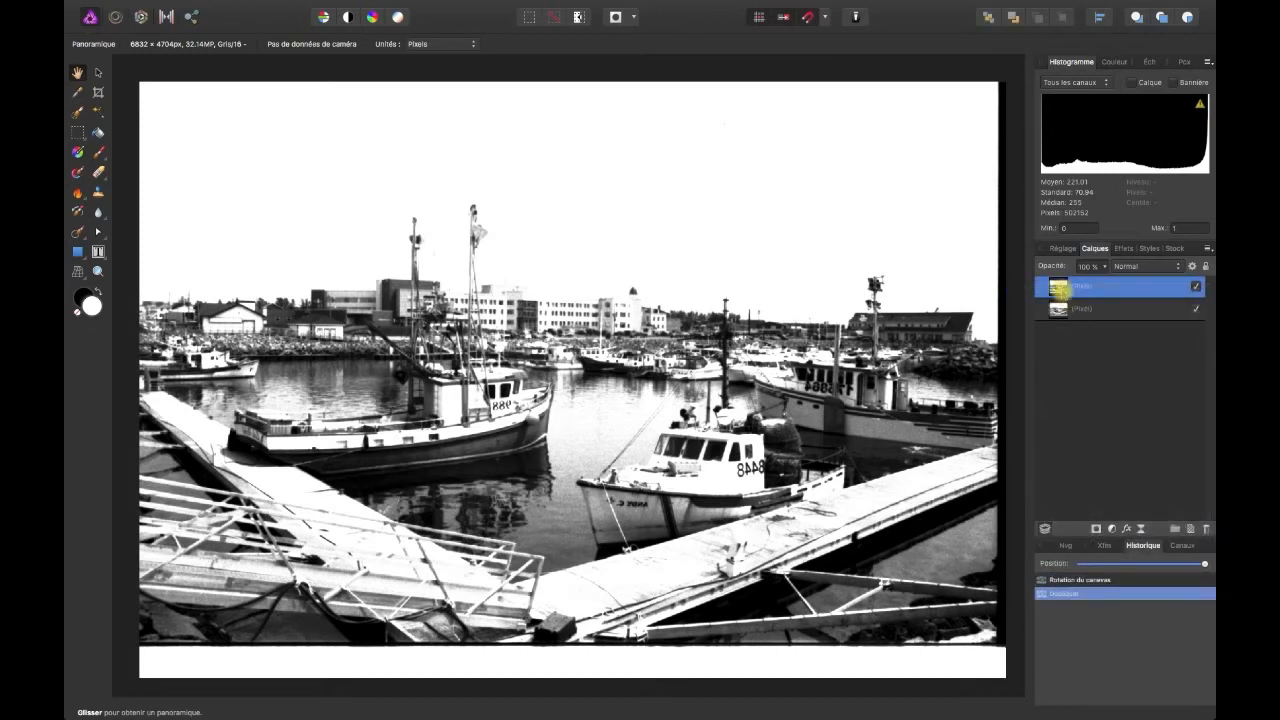
{"action": "left_click", "coordinate": [1058, 288]}
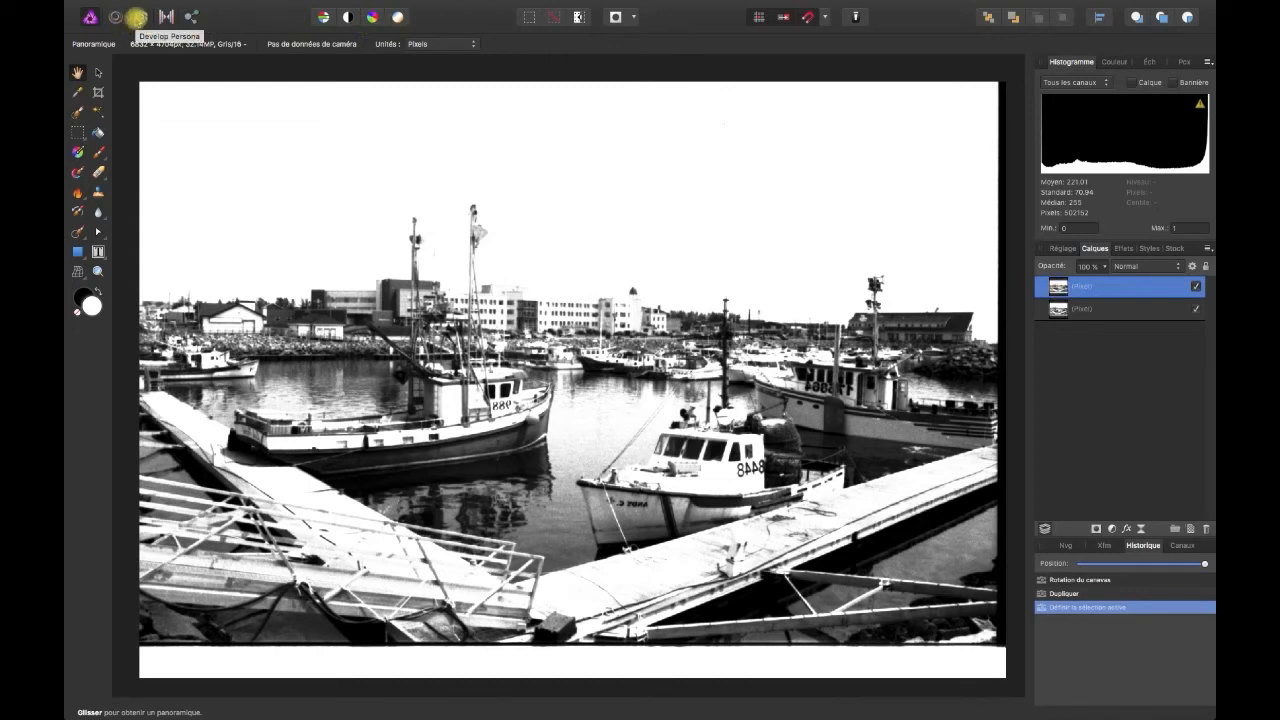
Bring the duplicated layer into the Develop Persona and enable detail refinement with Rayon 20 % and Quantité 20 %.
{"action": "left_click", "coordinate": [135, 17]}
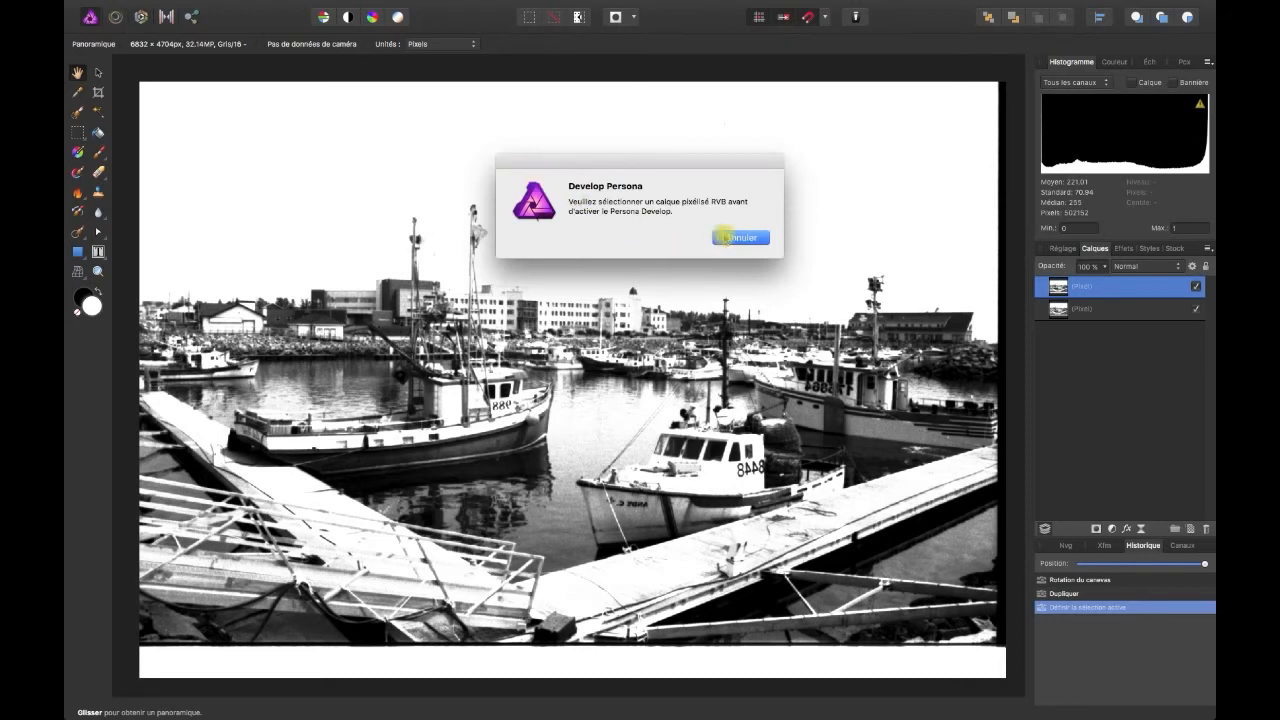
{"action": "left_click", "coordinate": [724, 237]}
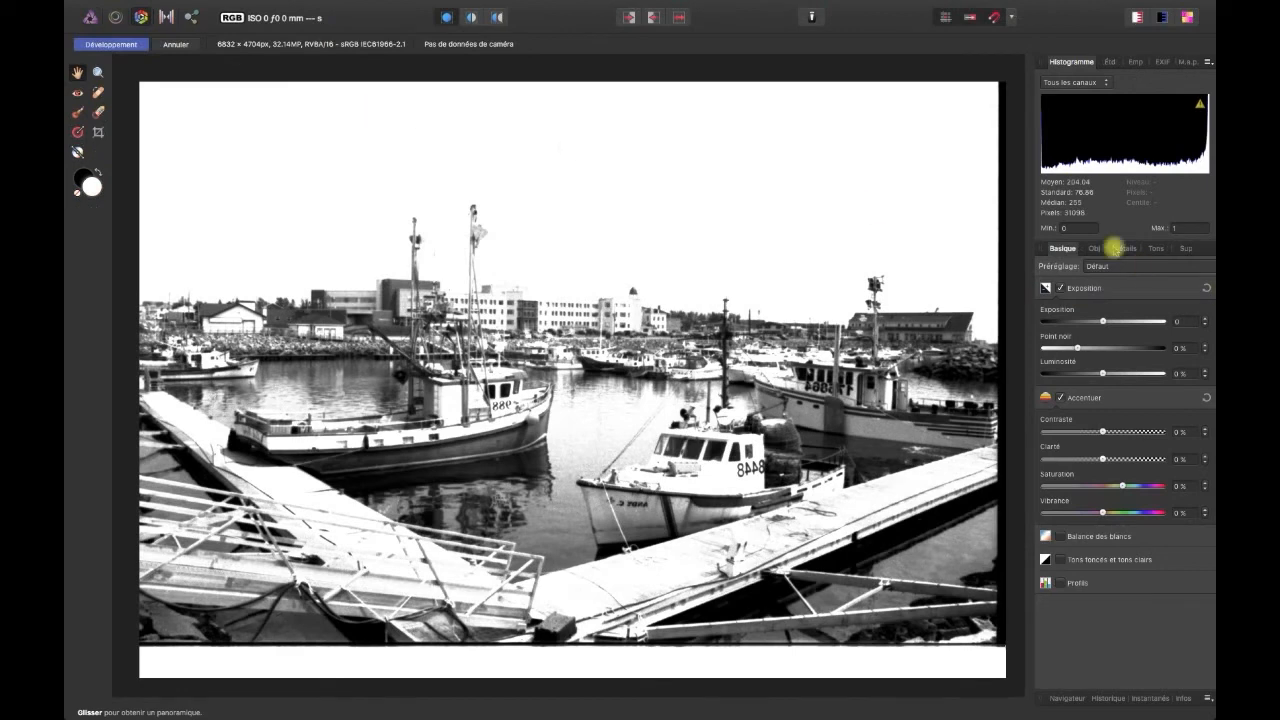
{"action": "left_click", "coordinate": [1125, 249]}
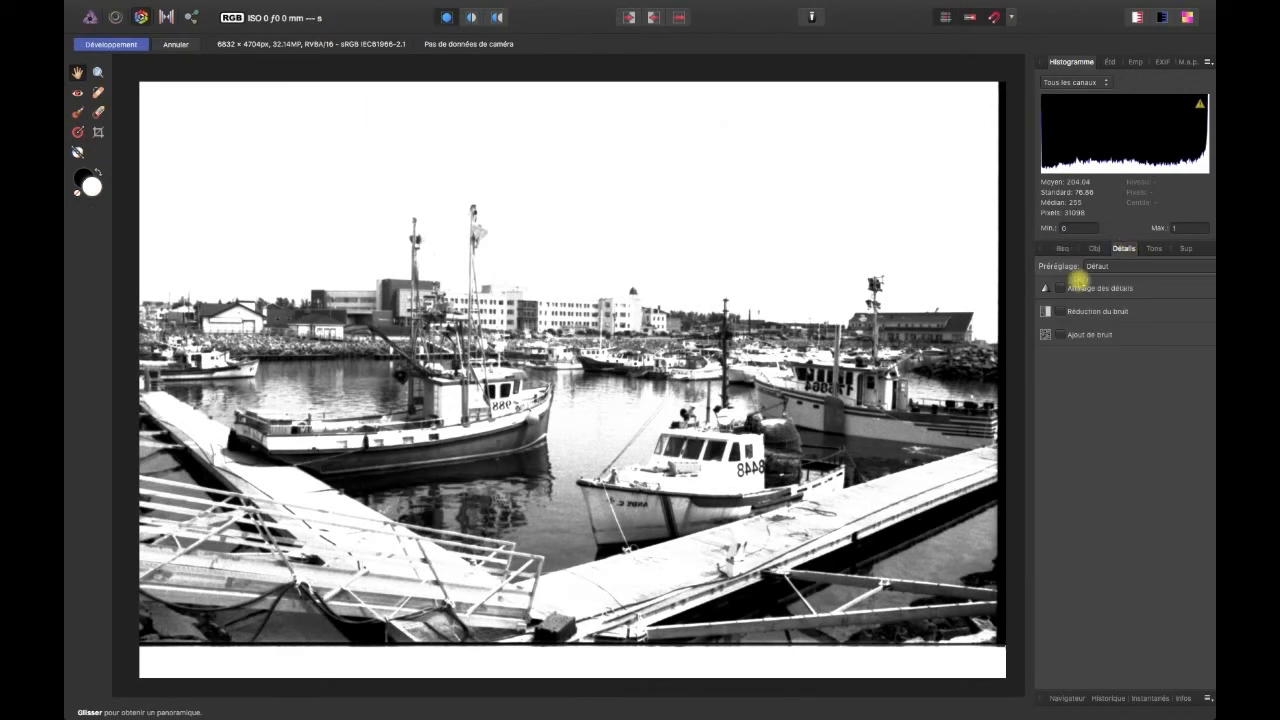
{"action": "left_click", "coordinate": [1060, 289]}
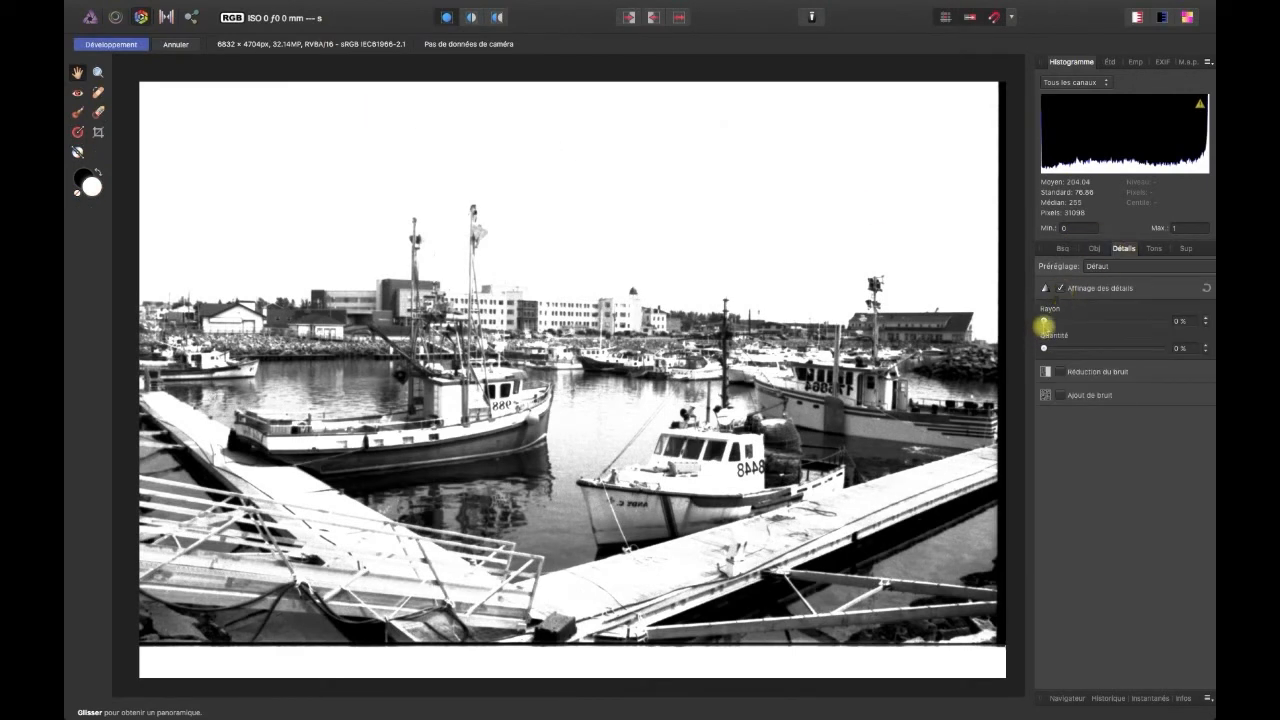
{"action": "left_click_drag", "start_coordinate": [1048, 321], "coordinate": [1065, 347]}
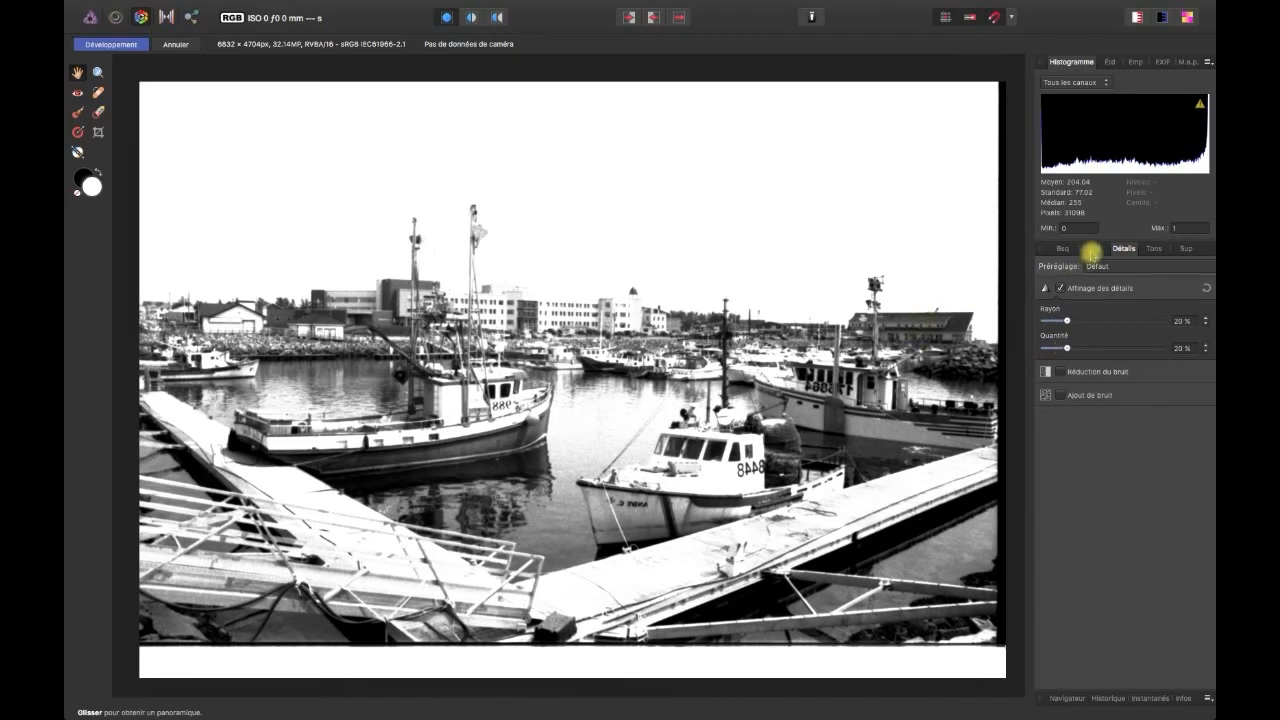
Set Clarté to 10 %, Luminosité to -2 %, Point noir to 1 % and Contraste to -4 %, and apply the development.
{"action": "left_click", "coordinate": [1063, 249]}
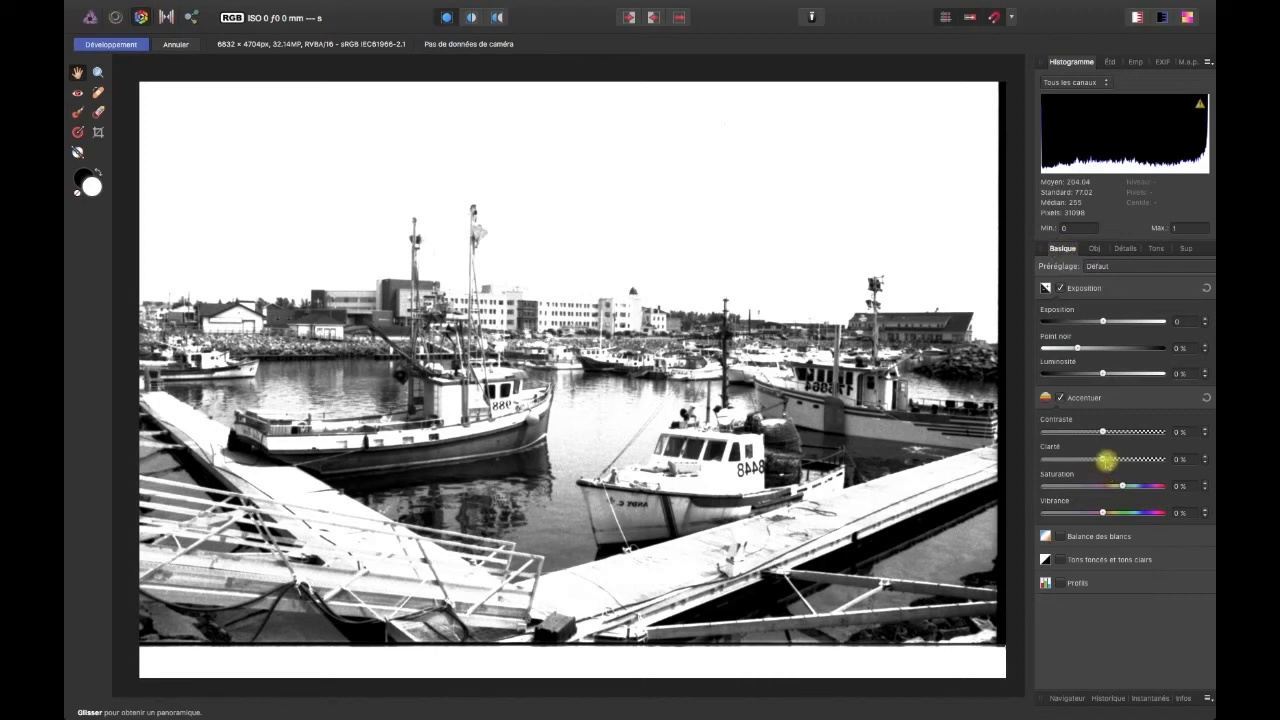
{"action": "left_click_drag", "start_coordinate": [1106, 460], "coordinate": [1107, 459]}
{"action": "left_click_drag", "start_coordinate": [1102, 373], "coordinate": [1100, 376]}
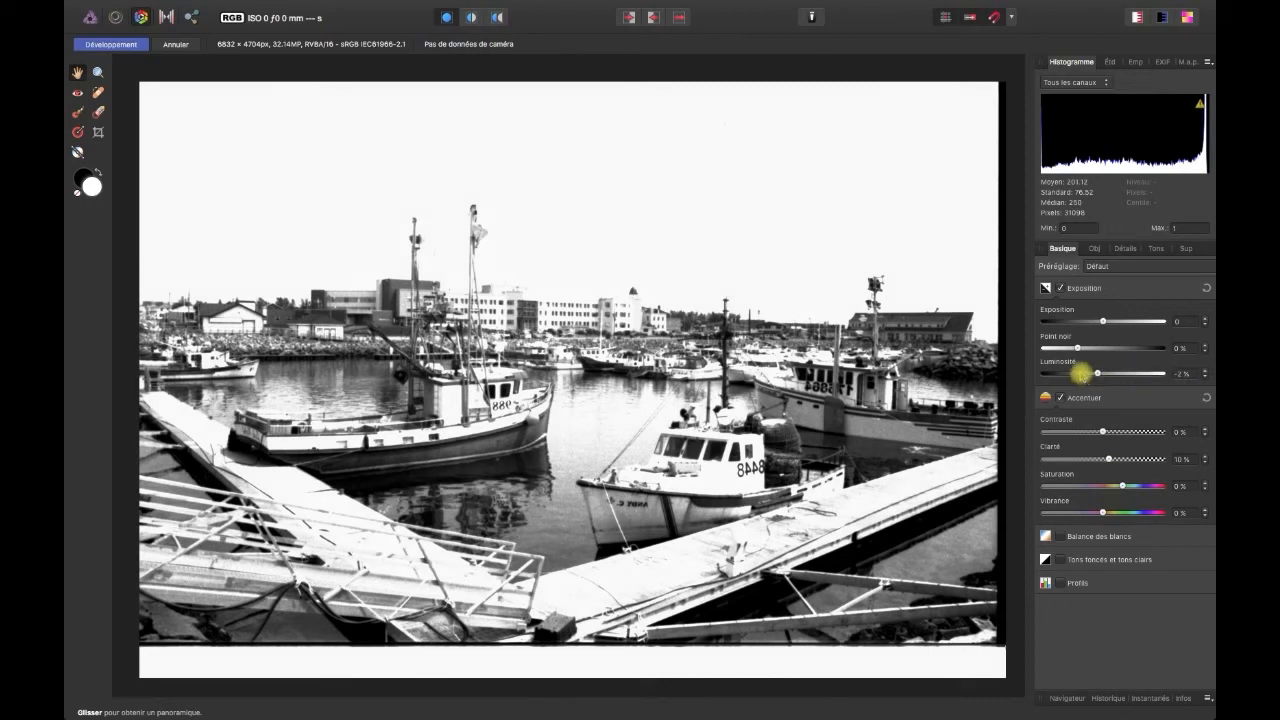
{"action": "left_click", "coordinate": [1204, 346]}
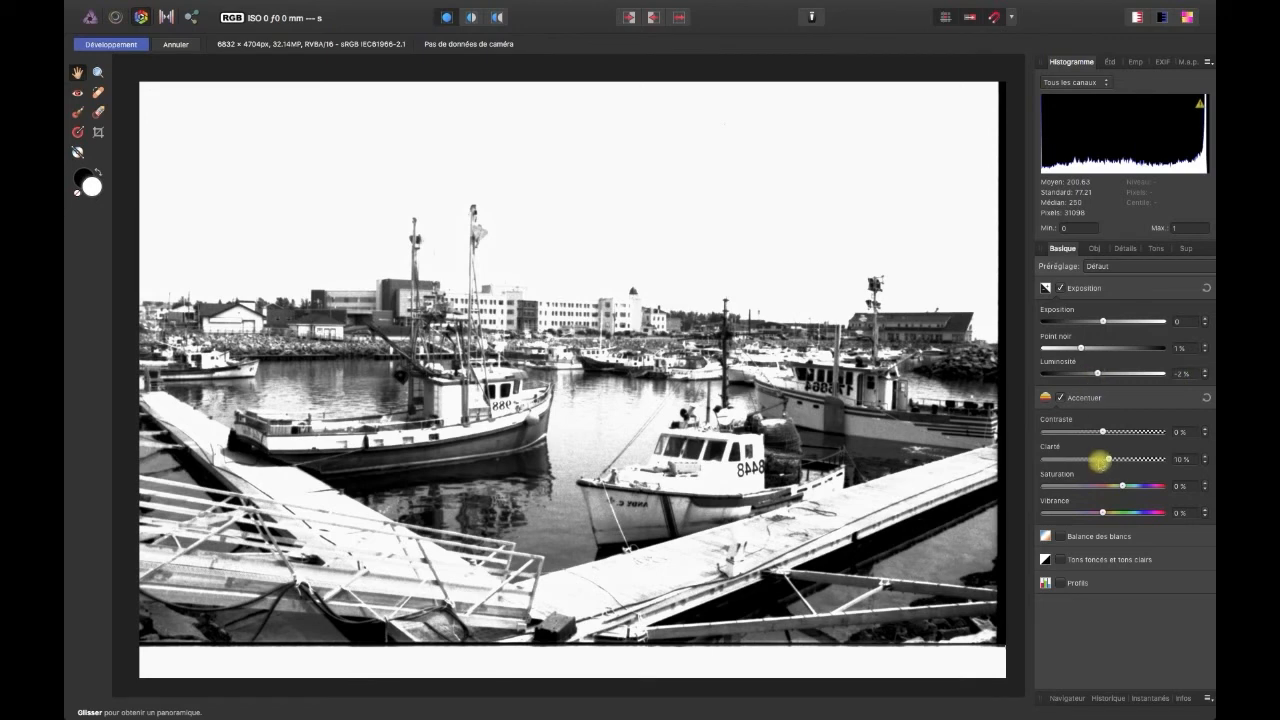
{"action": "left_click_drag", "start_coordinate": [1103, 433], "coordinate": [1098, 435]}
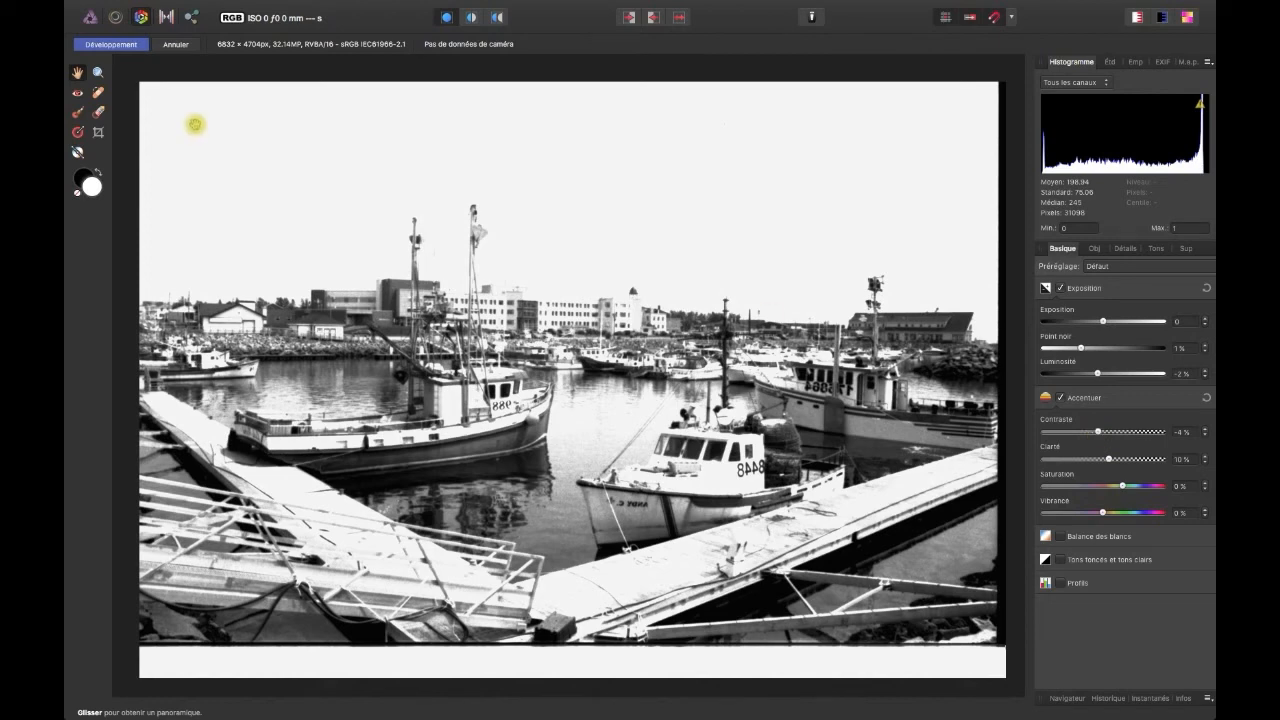
{"action": "left_click", "coordinate": [111, 44]}
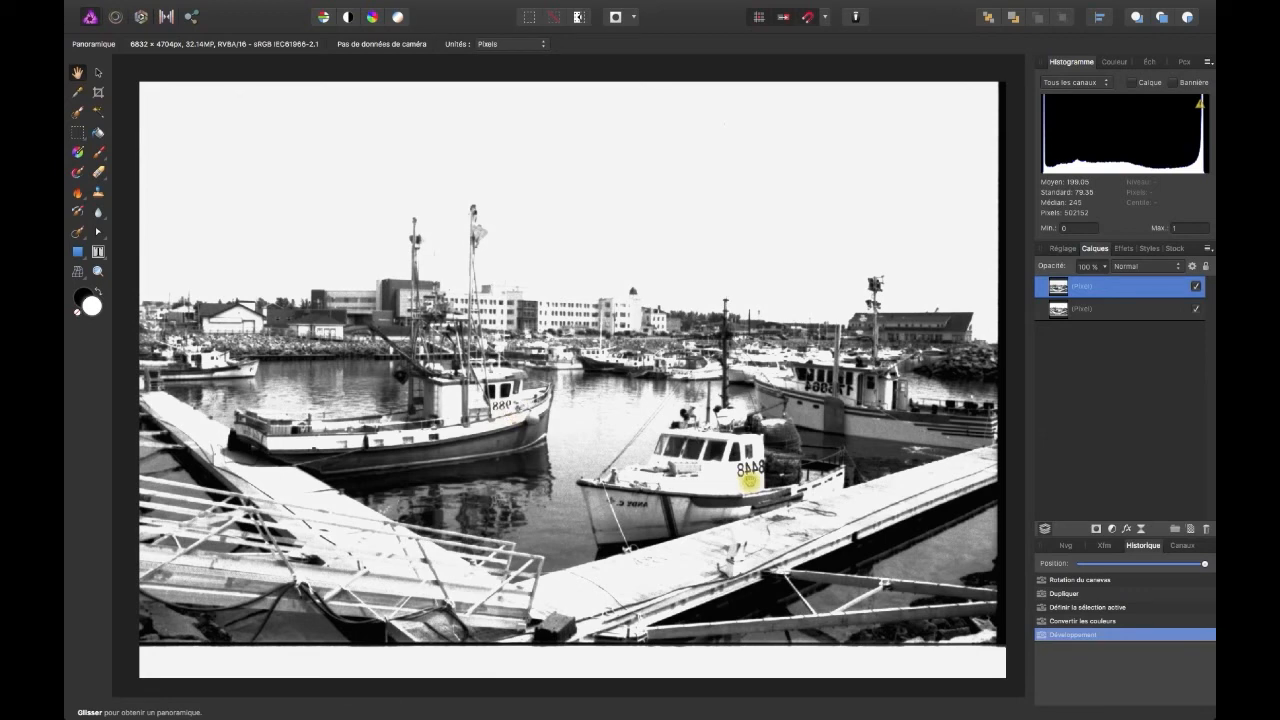
{"action": "mouse_move", "coordinate": [320, 5]}
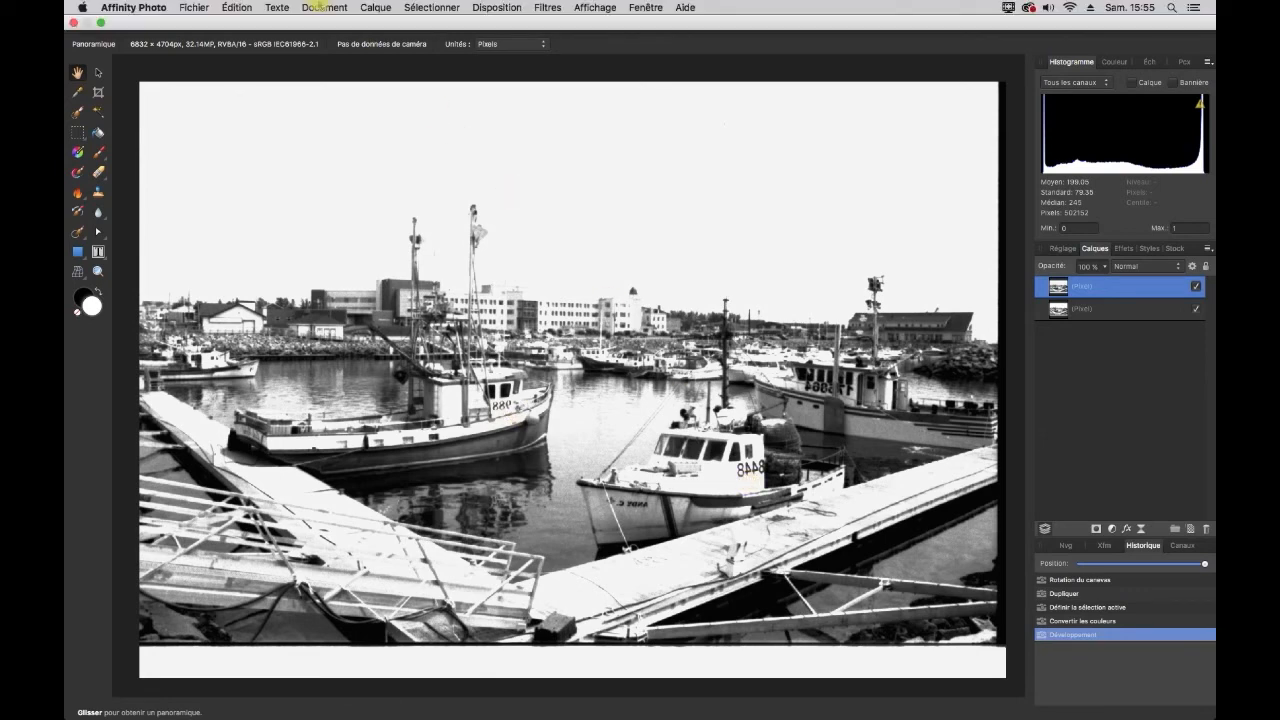
Flip the harbour photo's canvas horizontally so the boat registration numbers read the right way round.
{"action": "left_click", "coordinate": [376, 7]}
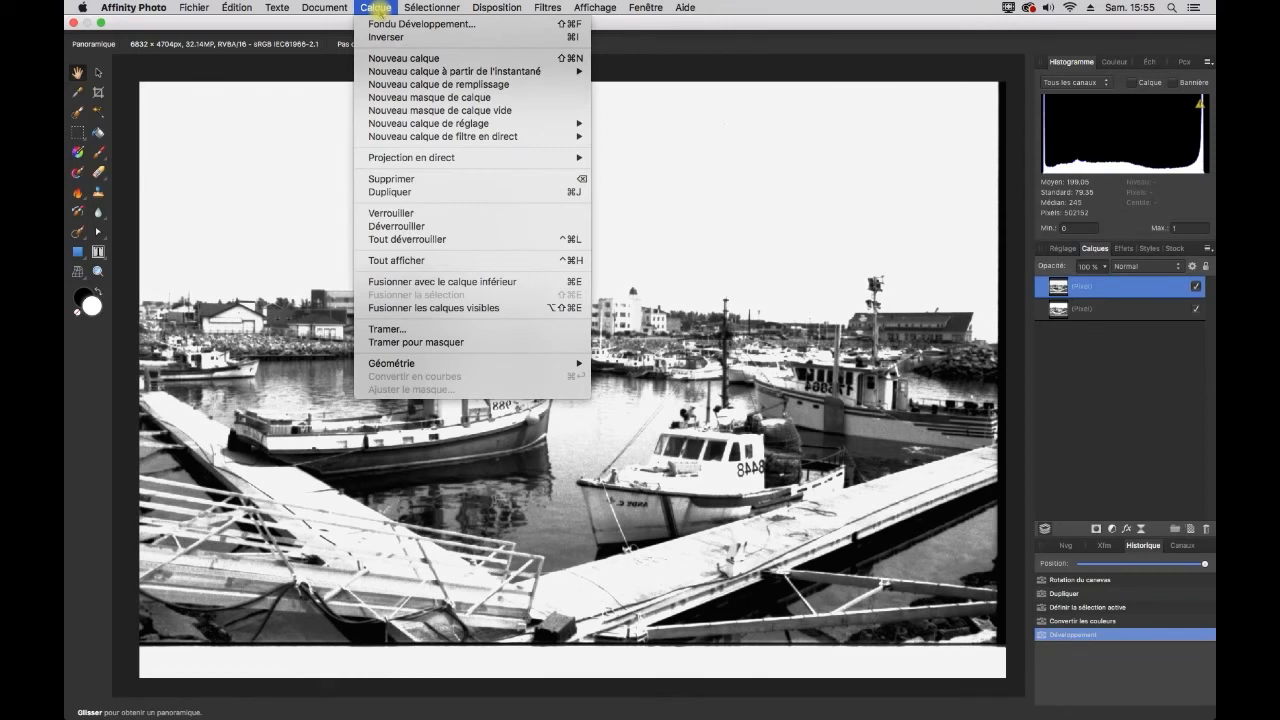
{"action": "mouse_move", "coordinate": [324, 8]}
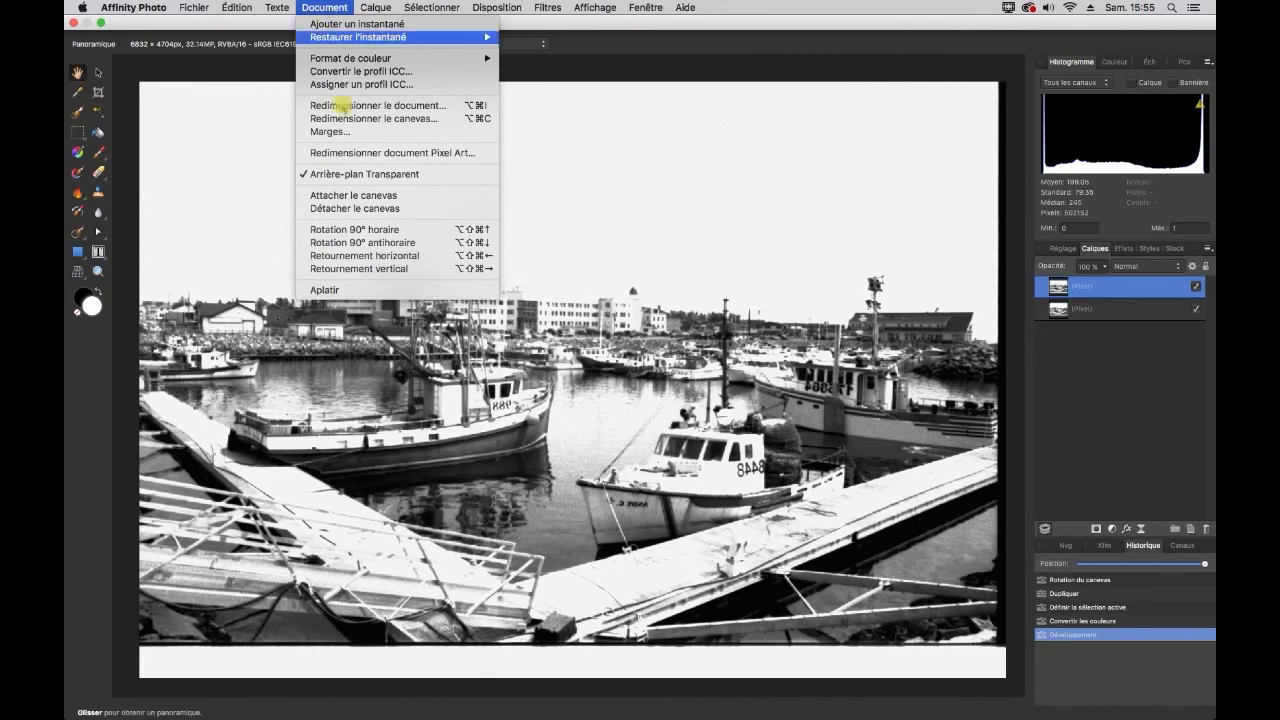
{"action": "left_click", "coordinate": [398, 255]}
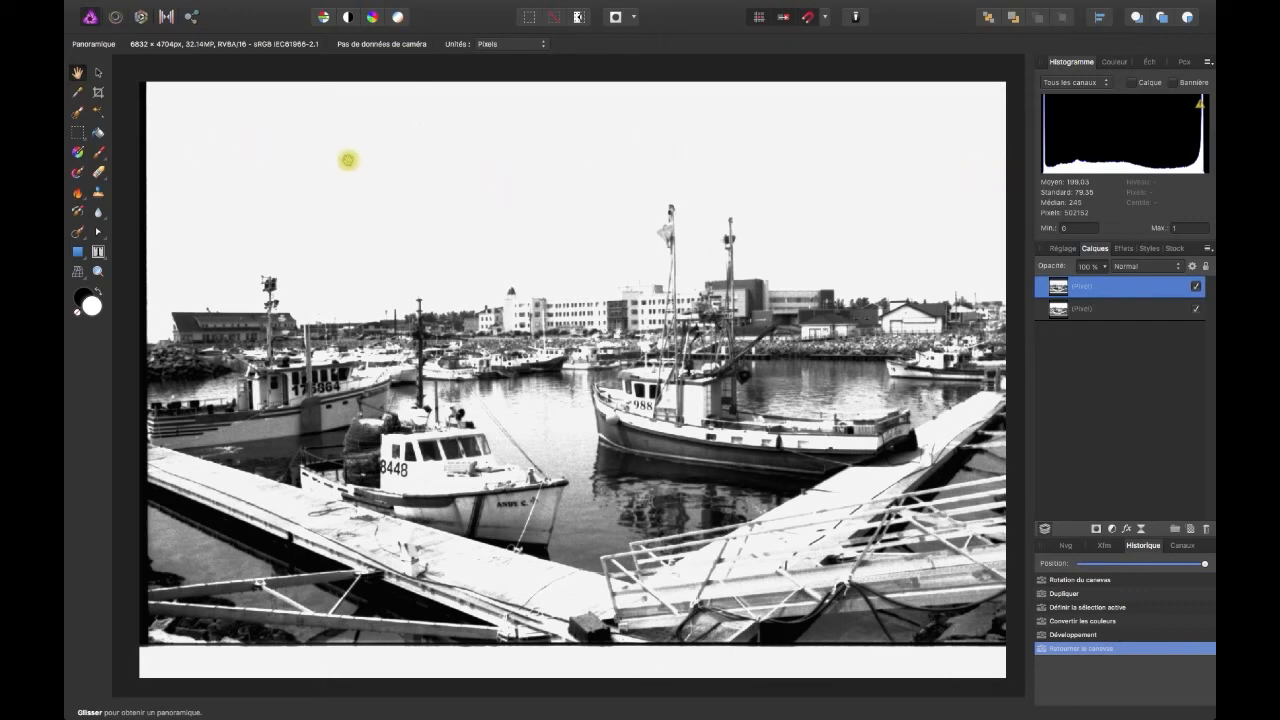
Crop the photo to about 6743 × 3811 px, trimming excess sky, the white strip below and the dark border at the left edge.
{"action": "left_click", "coordinate": [97, 93]}
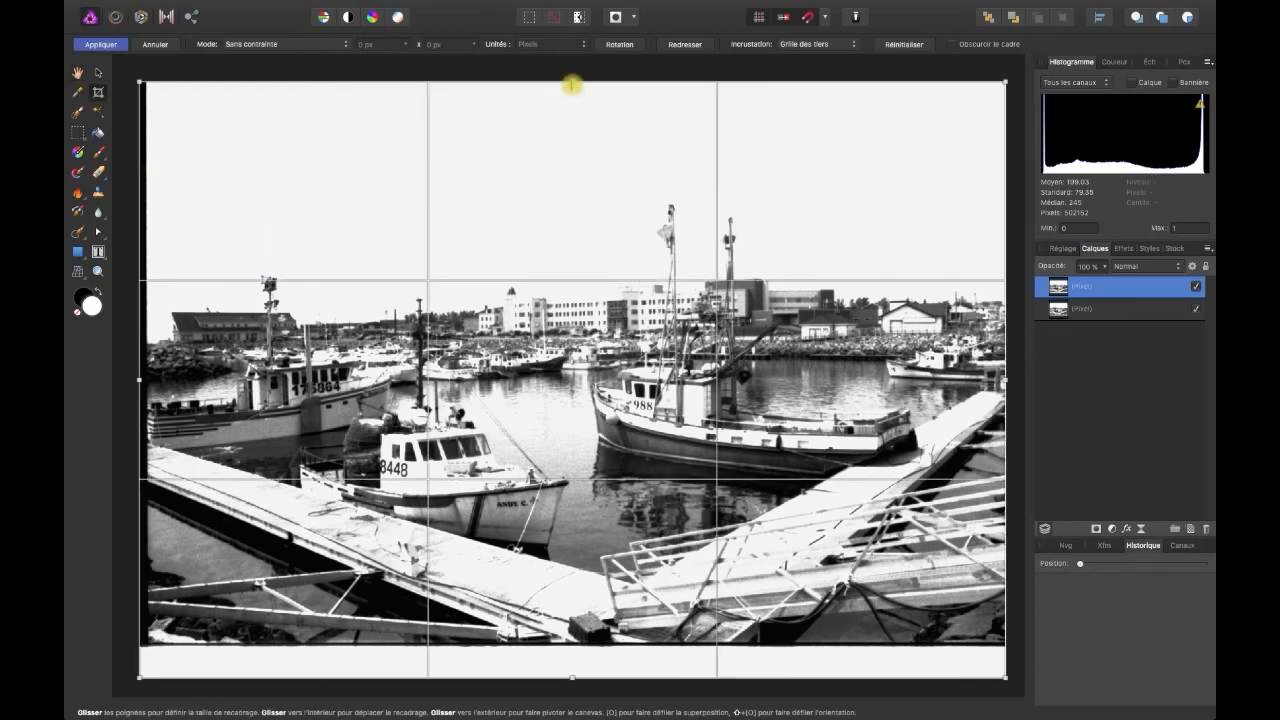
{"action": "left_click_drag", "start_coordinate": [571, 103], "coordinate": [570, 160]}
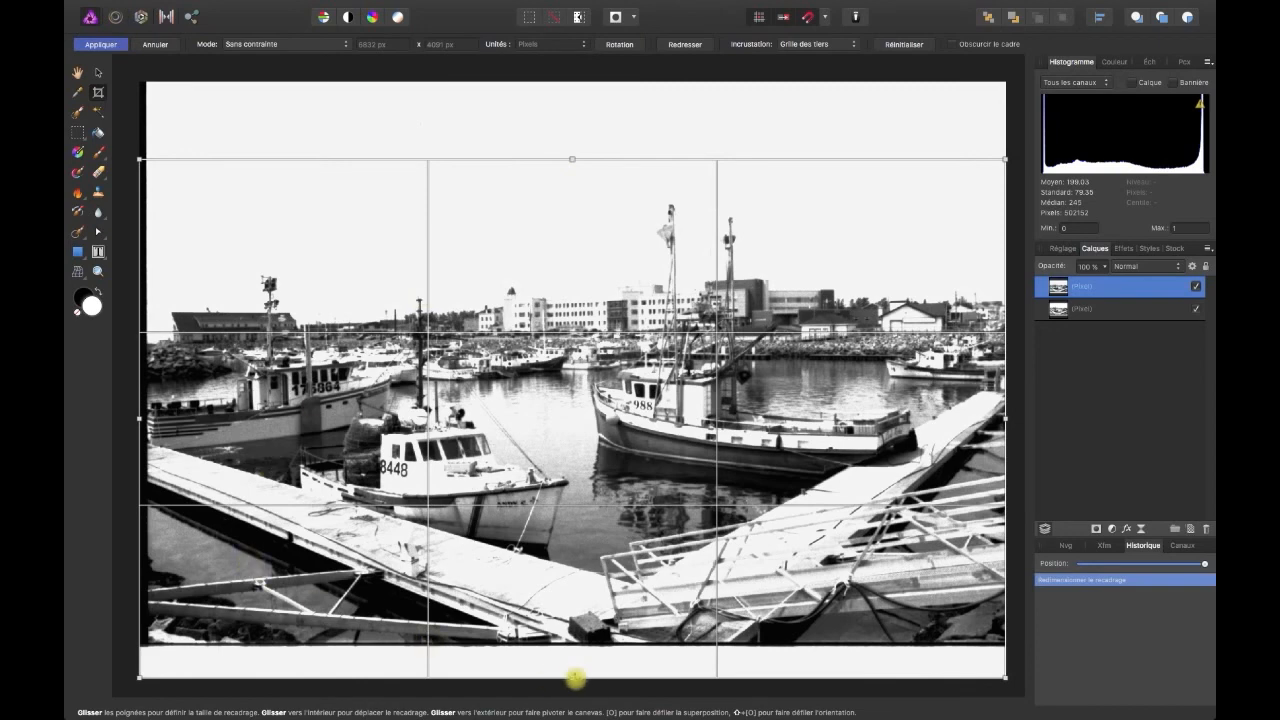
{"action": "left_click_drag", "start_coordinate": [573, 679], "coordinate": [569, 644]}
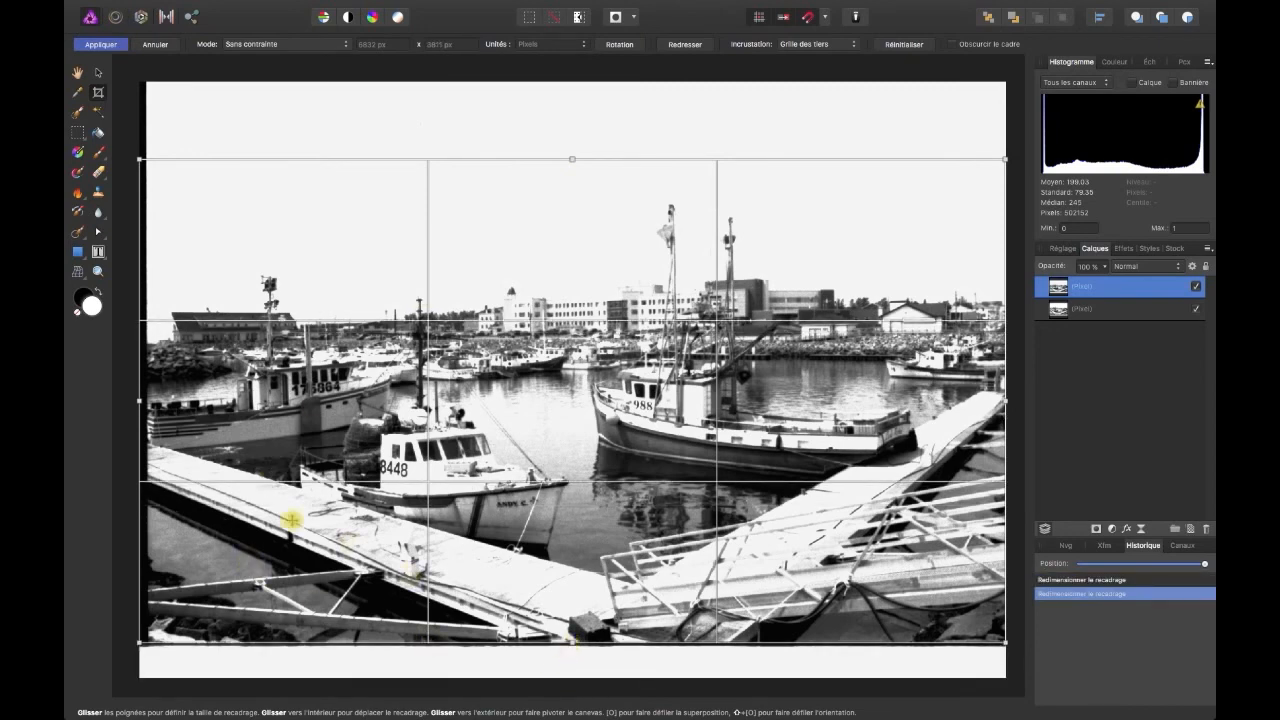
{"action": "left_click_drag", "start_coordinate": [140, 400], "coordinate": [150, 402]}
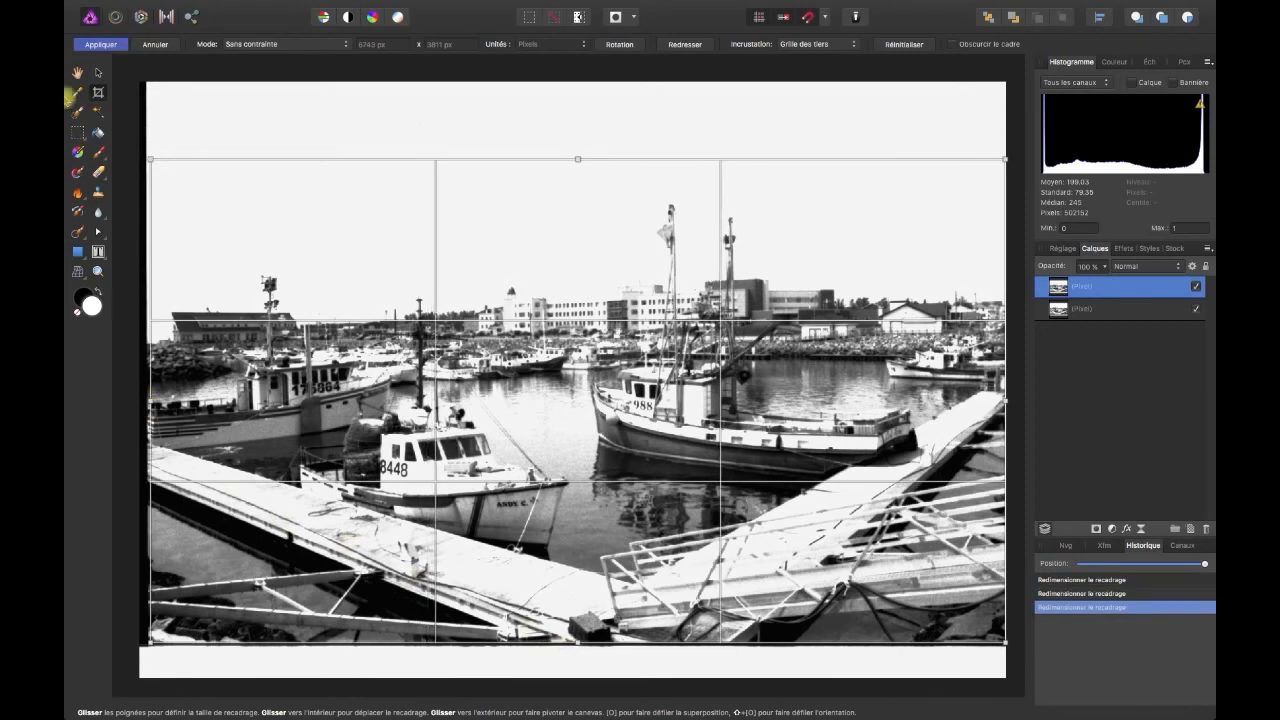
{"action": "left_click", "coordinate": [100, 44]}
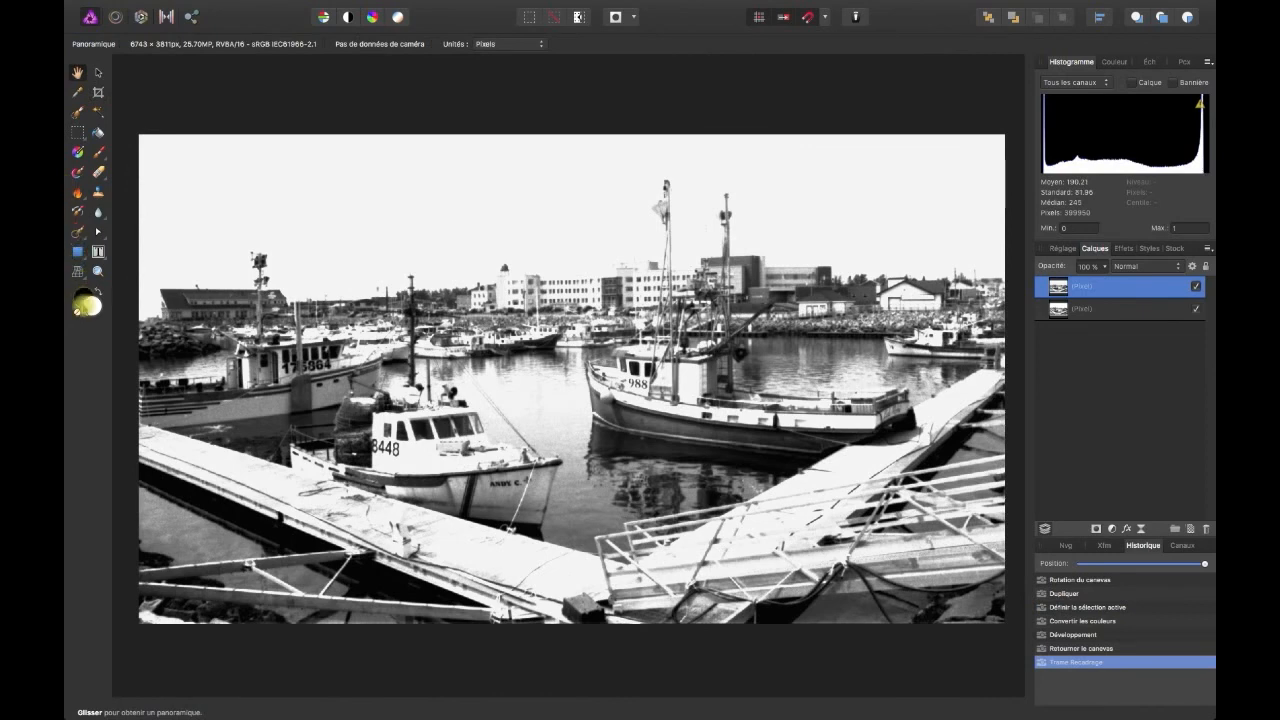
Straighten the photo by rotating the crop so the image tilts very slightly clockwise, and apply it.
{"action": "left_click", "coordinate": [98, 92]}
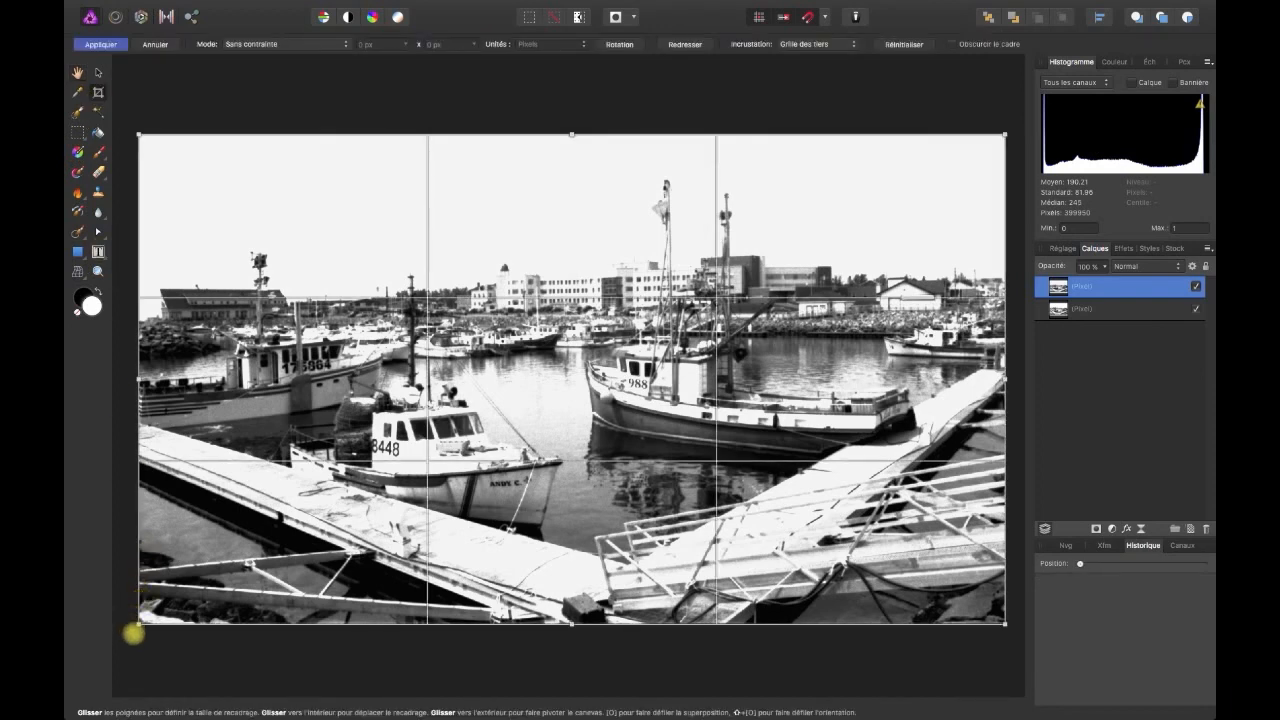
{"action": "left_click_drag", "start_coordinate": [133, 632], "coordinate": [130, 629]}
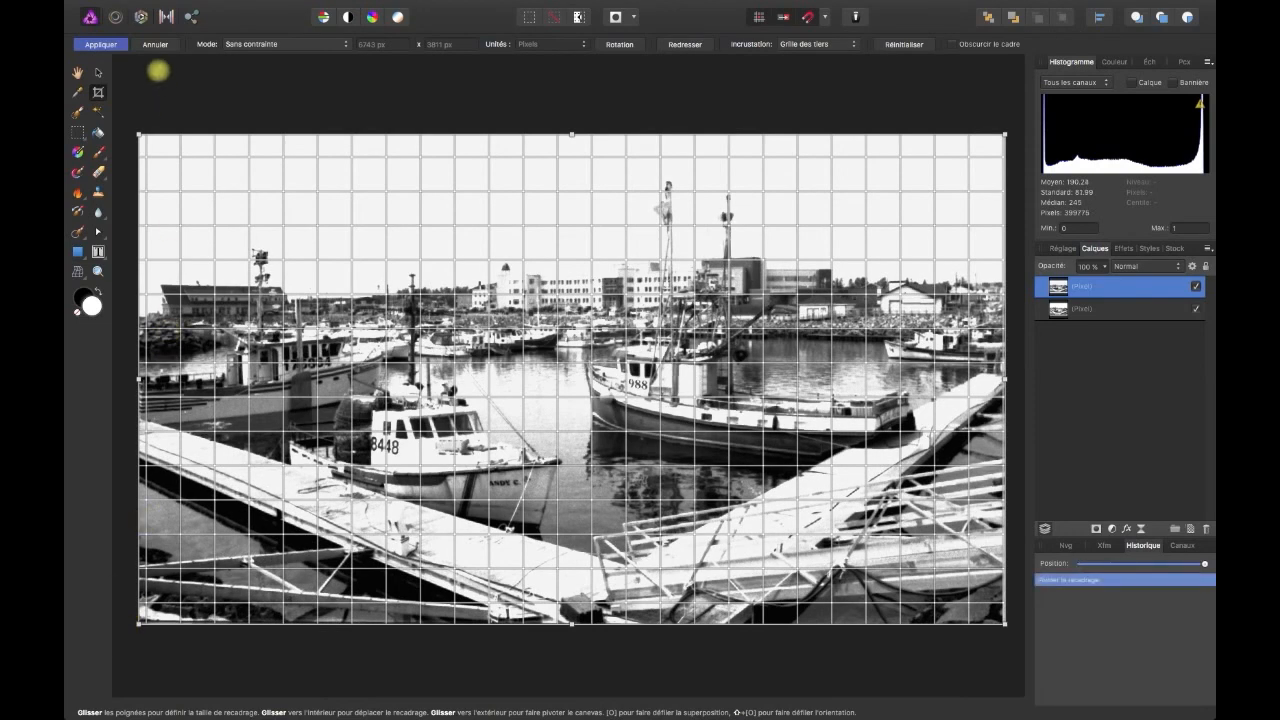
{"action": "left_click", "coordinate": [100, 44]}
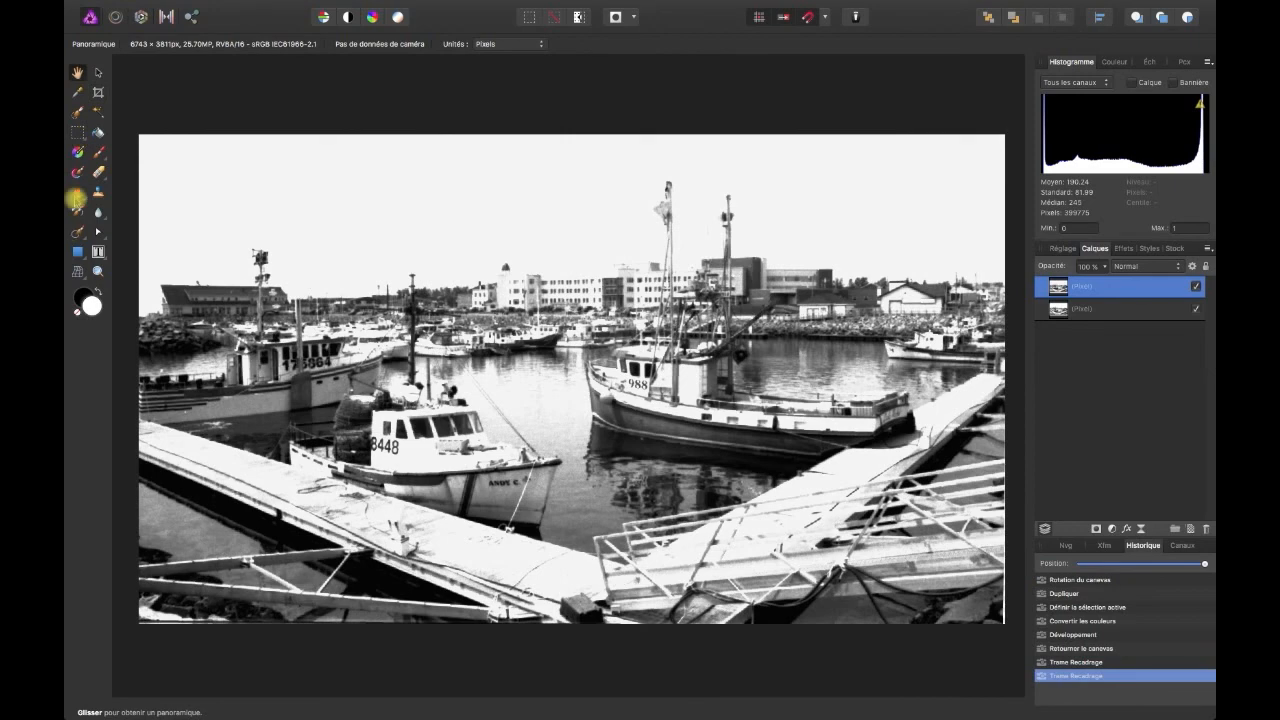
Trim the thin leftover edges of the straightened photo, cropping it to about 6630 × 3713 px without constraint.
{"action": "left_click", "coordinate": [98, 92]}
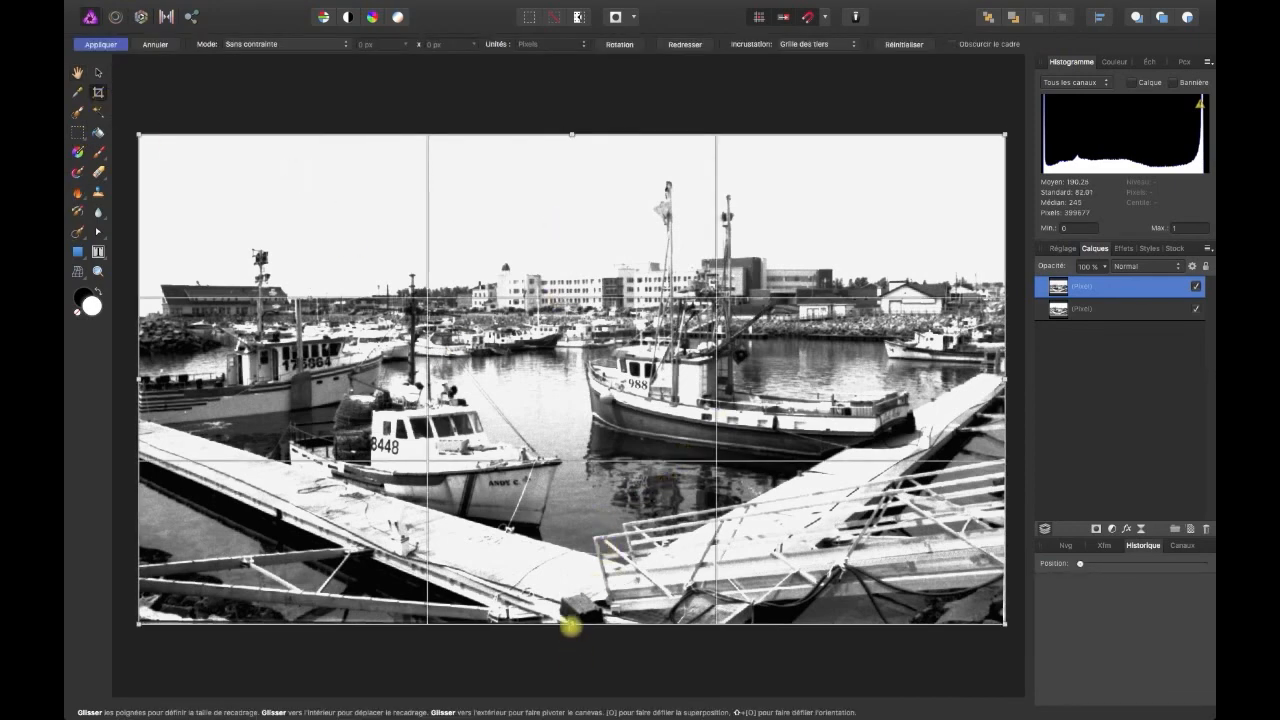
{"action": "left_click_drag", "start_coordinate": [571, 624], "coordinate": [570, 620]}
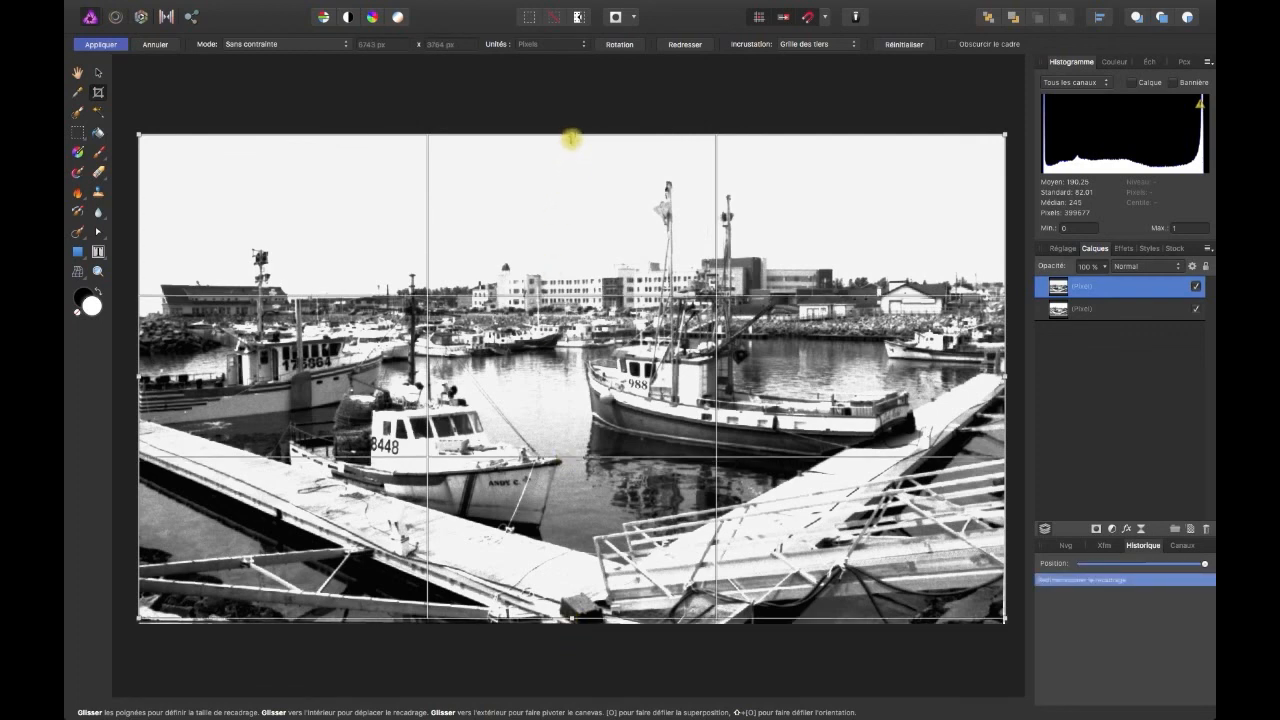
{"action": "left_click_drag", "start_coordinate": [571, 137], "coordinate": [571, 145]}
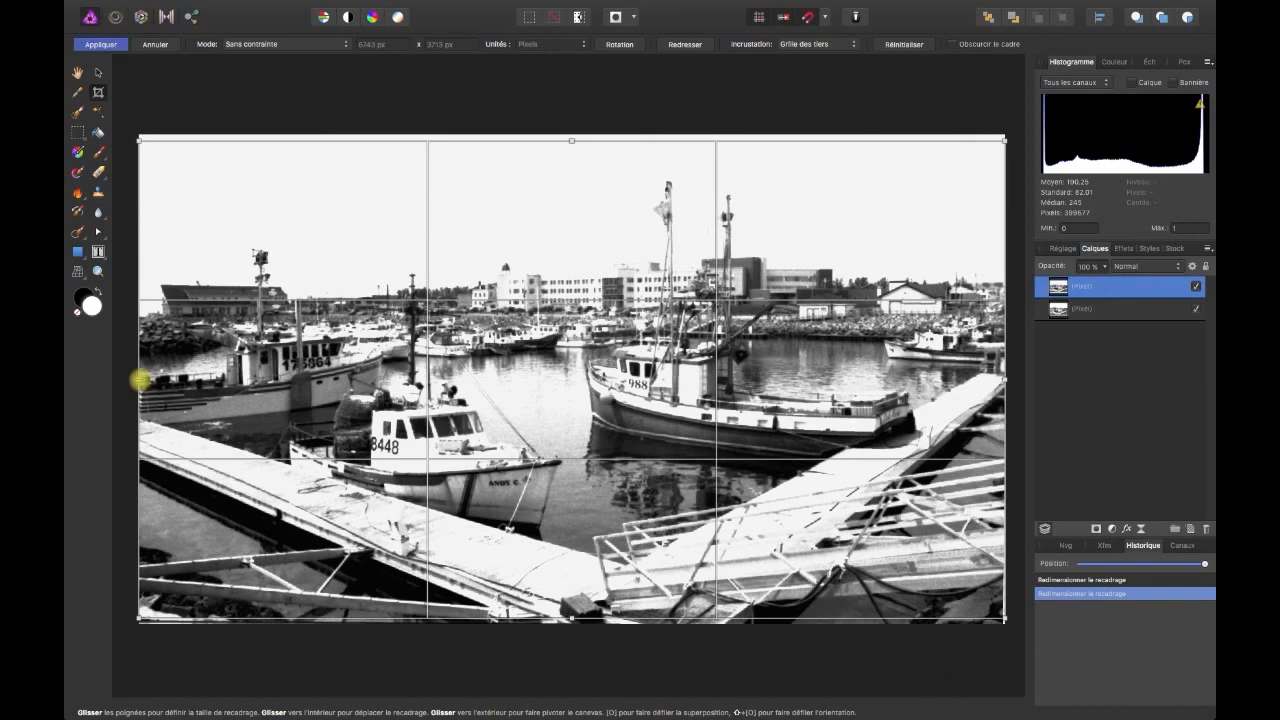
{"action": "left_click_drag", "start_coordinate": [143, 380], "coordinate": [143, 376]}
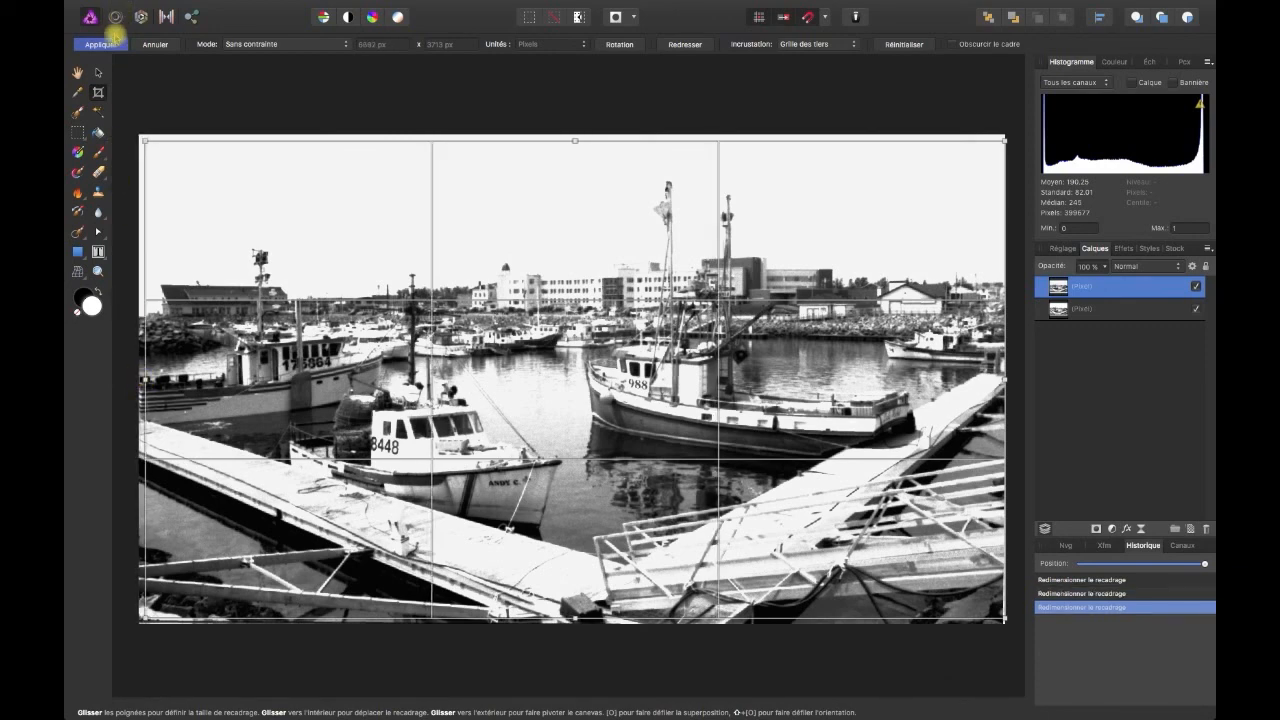
{"action": "left_click", "coordinate": [112, 45]}
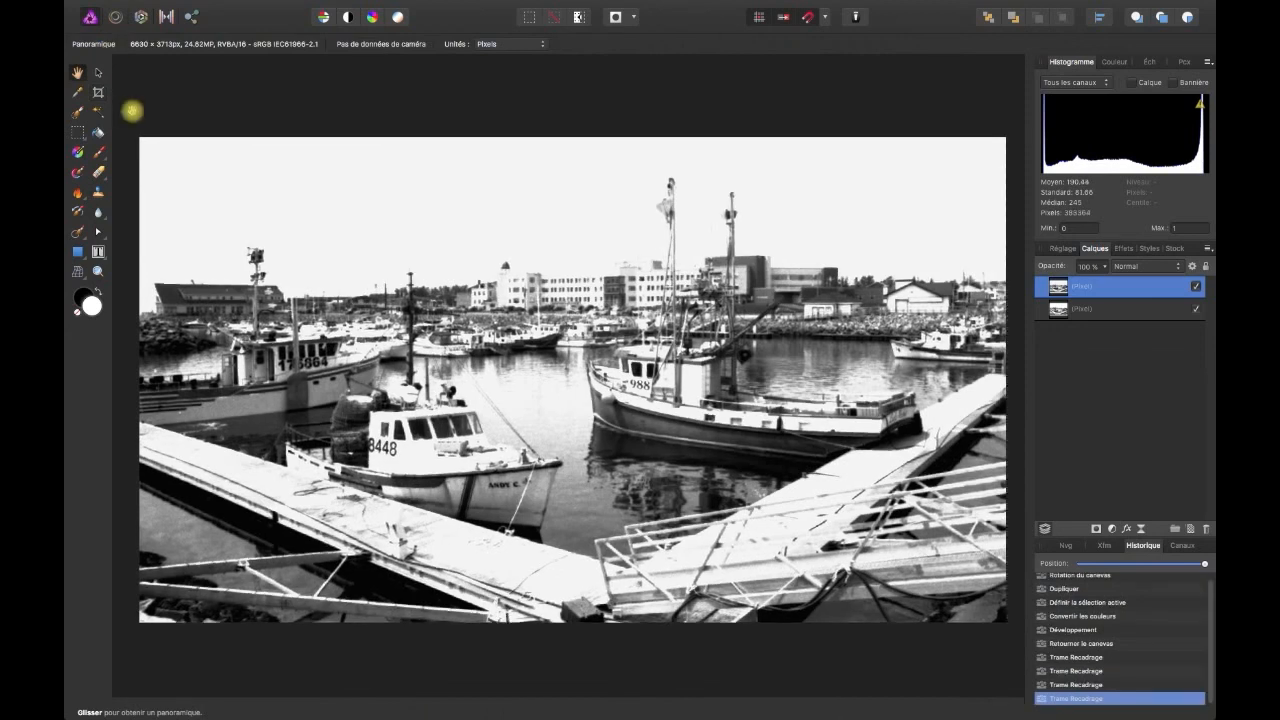